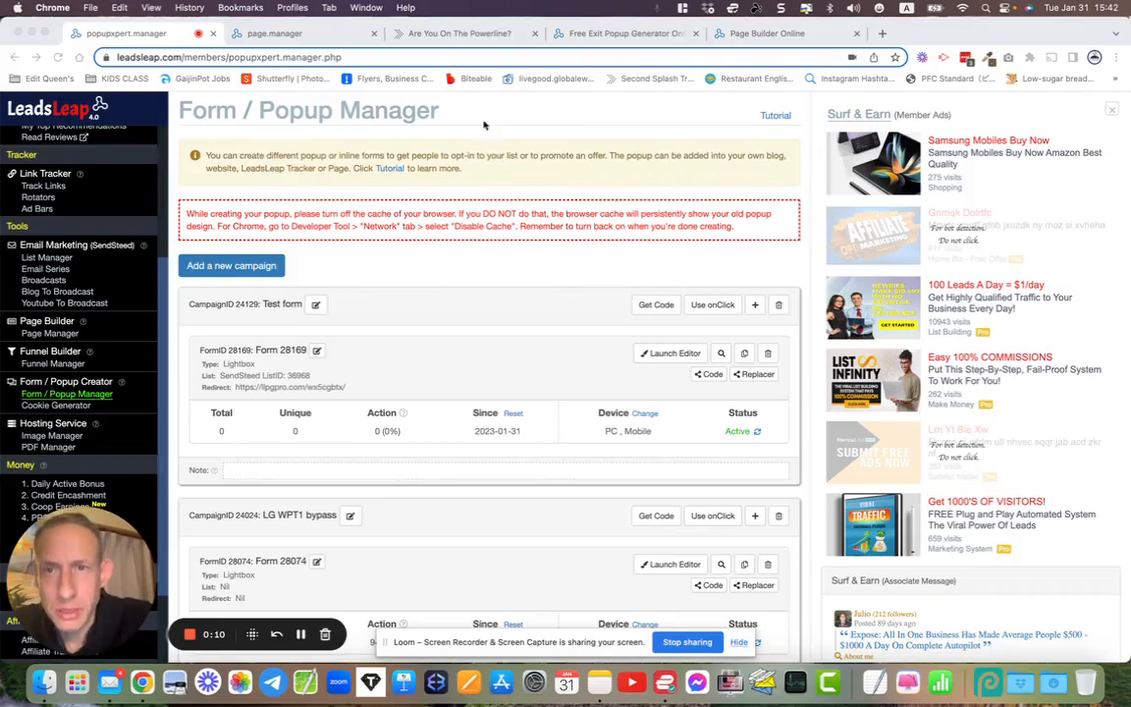
View the "Are You On The Powerline?" page, close its popup, and check the Form 28169 popup editor.
click(458, 33)
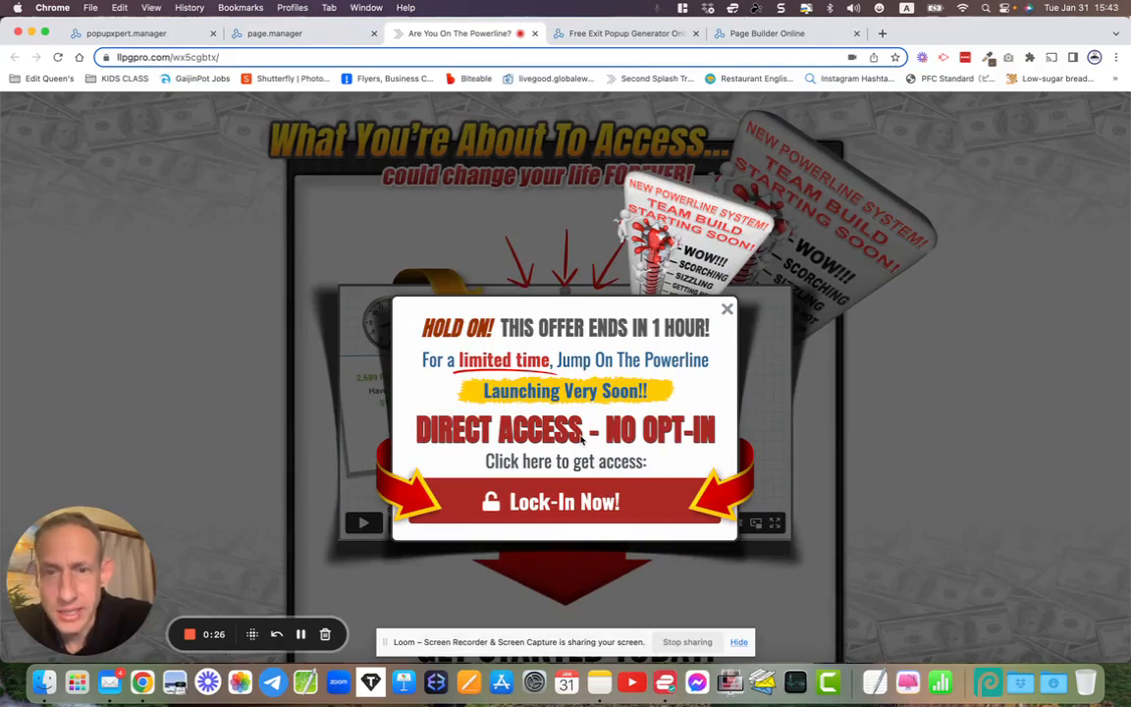
click(726, 313)
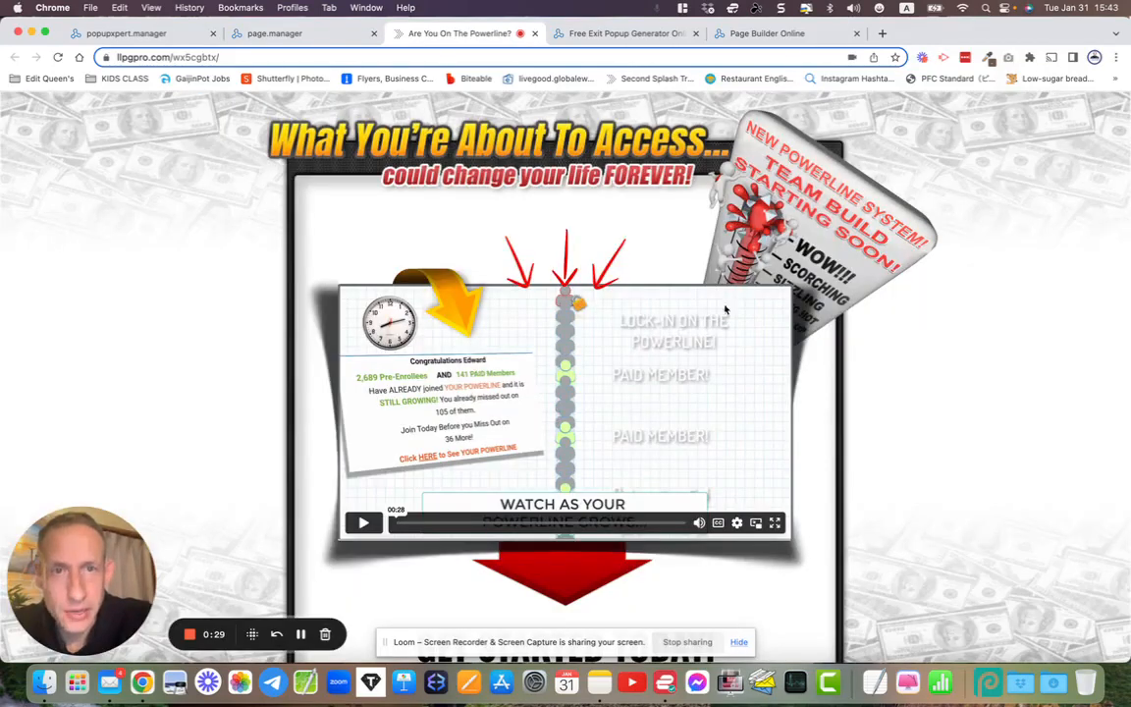
click(602, 40)
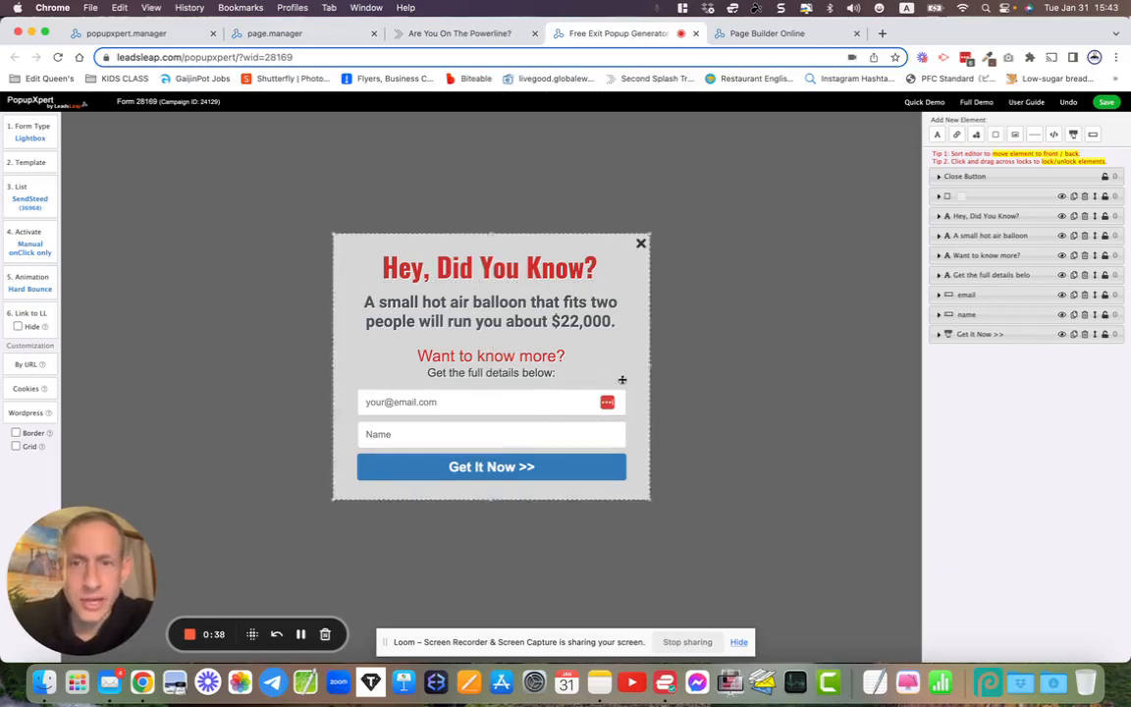
Preview the landing page in full from the page builder and test that "Claim your free guide now!" launches the popup form.
click(775, 34)
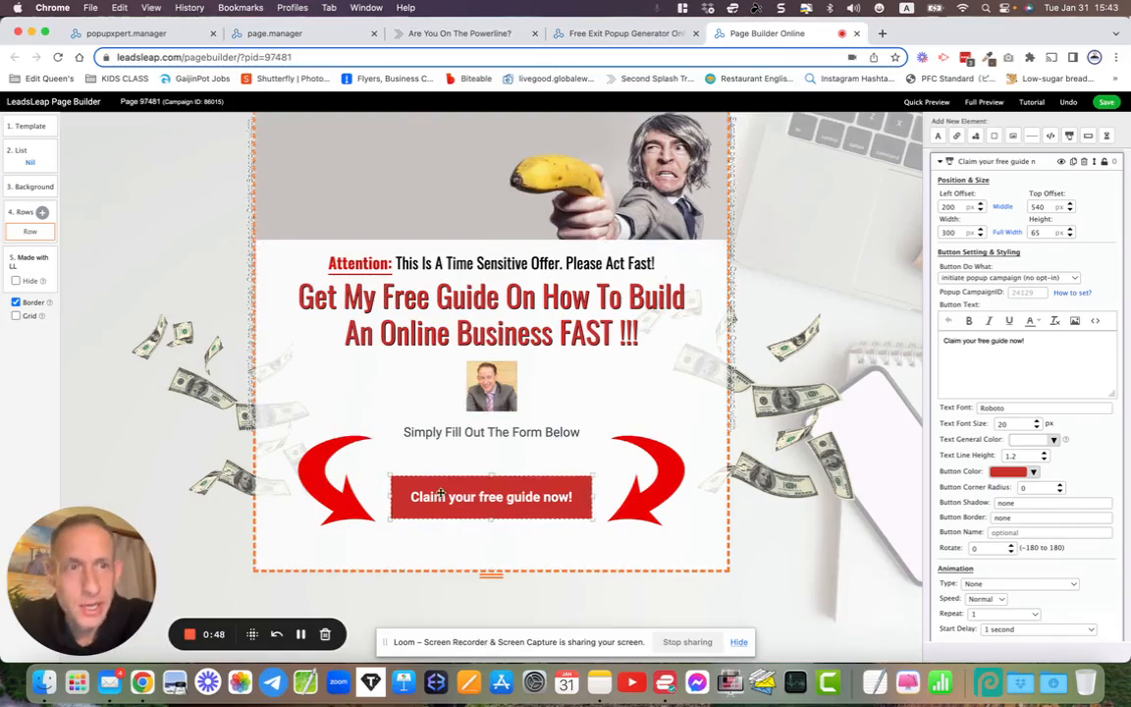
click(978, 104)
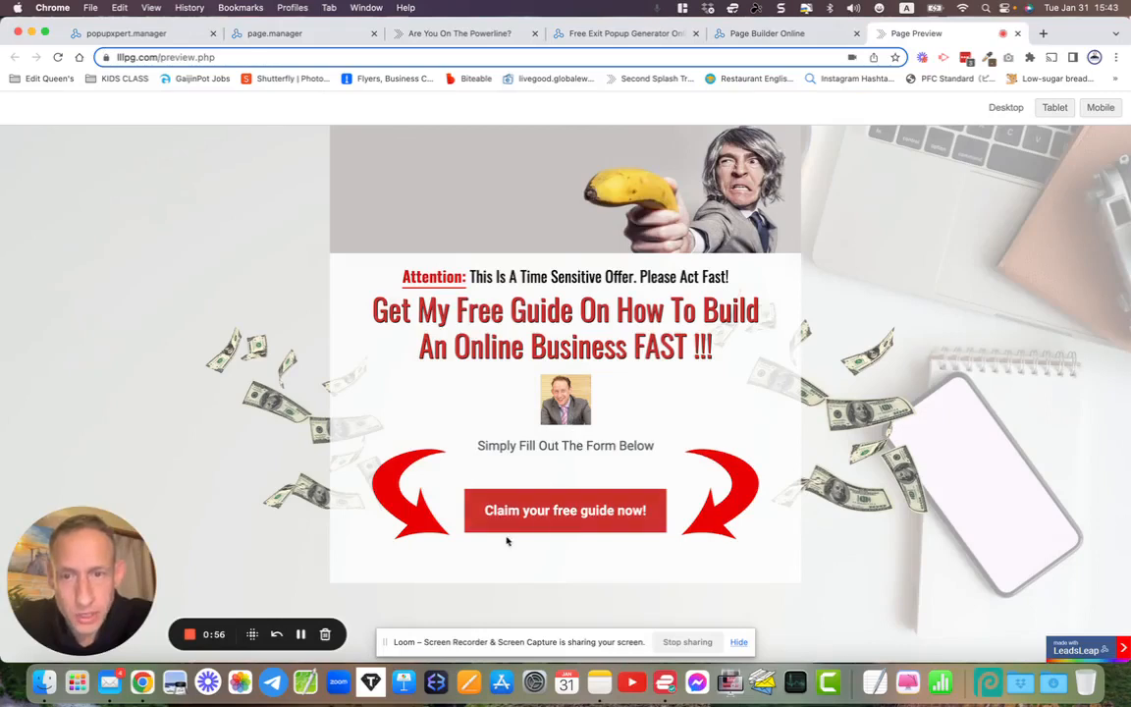
click(542, 513)
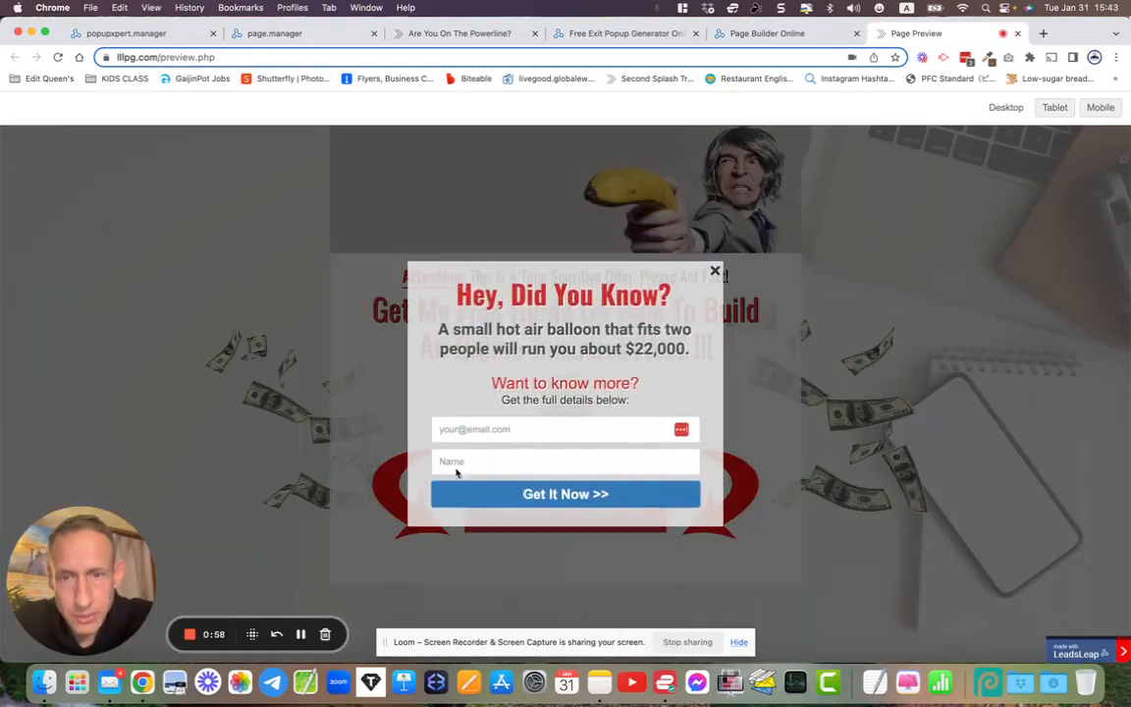
click(472, 429)
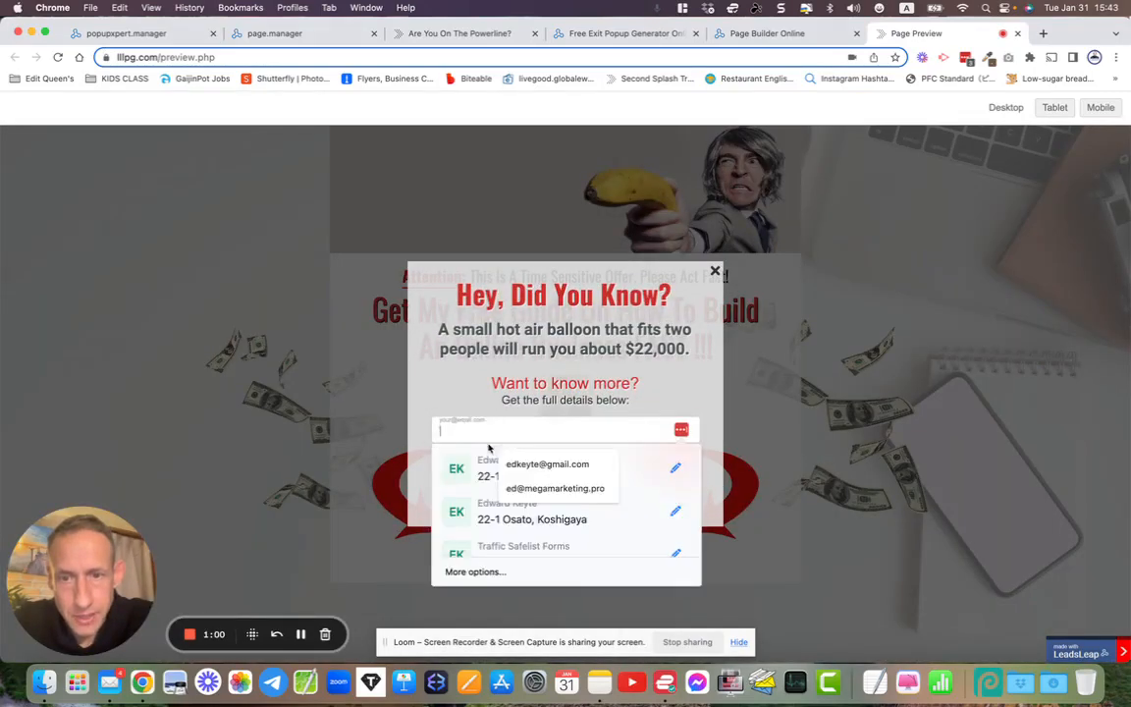
click(424, 399)
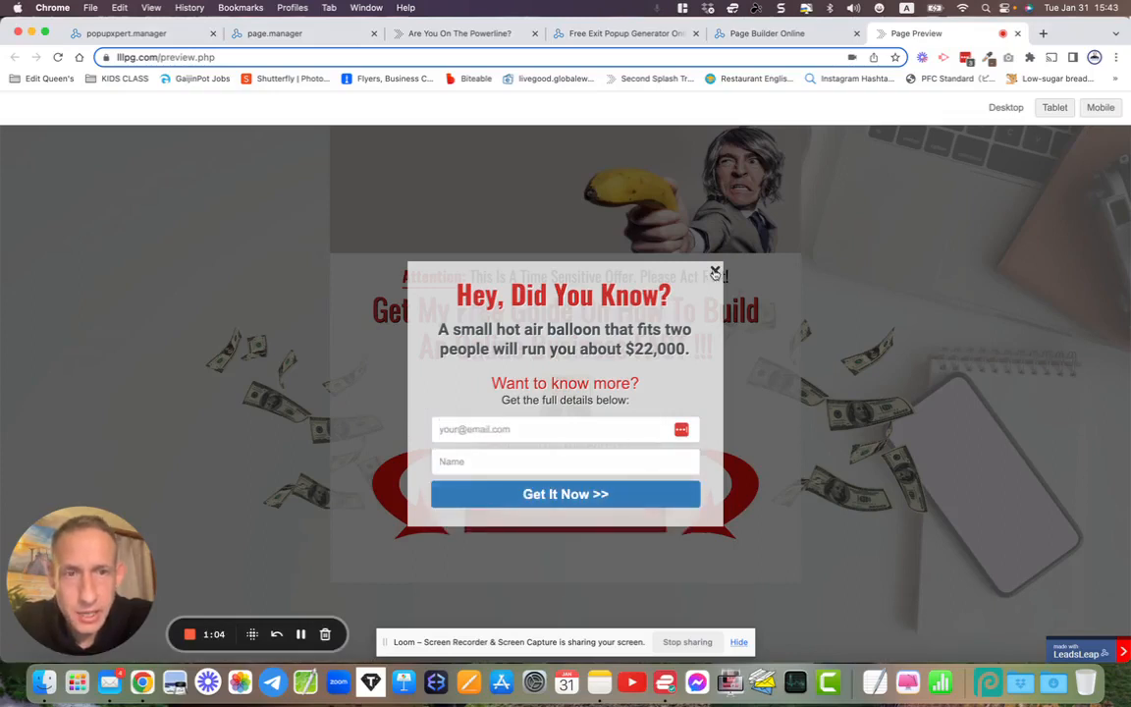
click(715, 272)
click(616, 513)
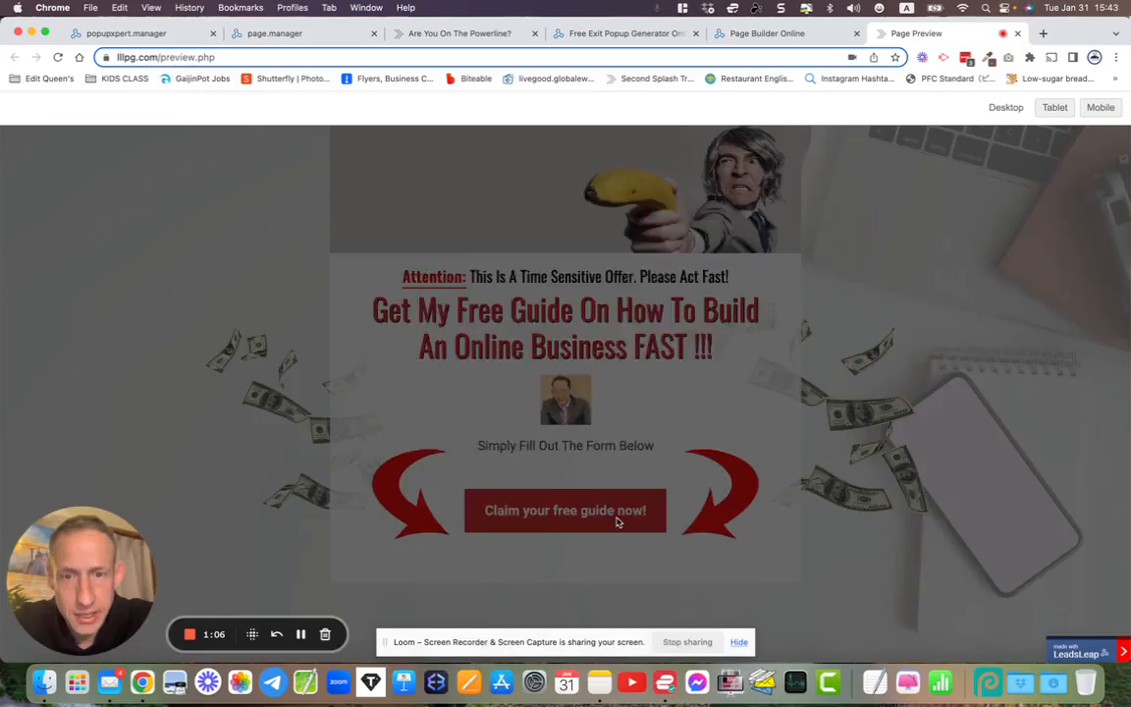
click(714, 272)
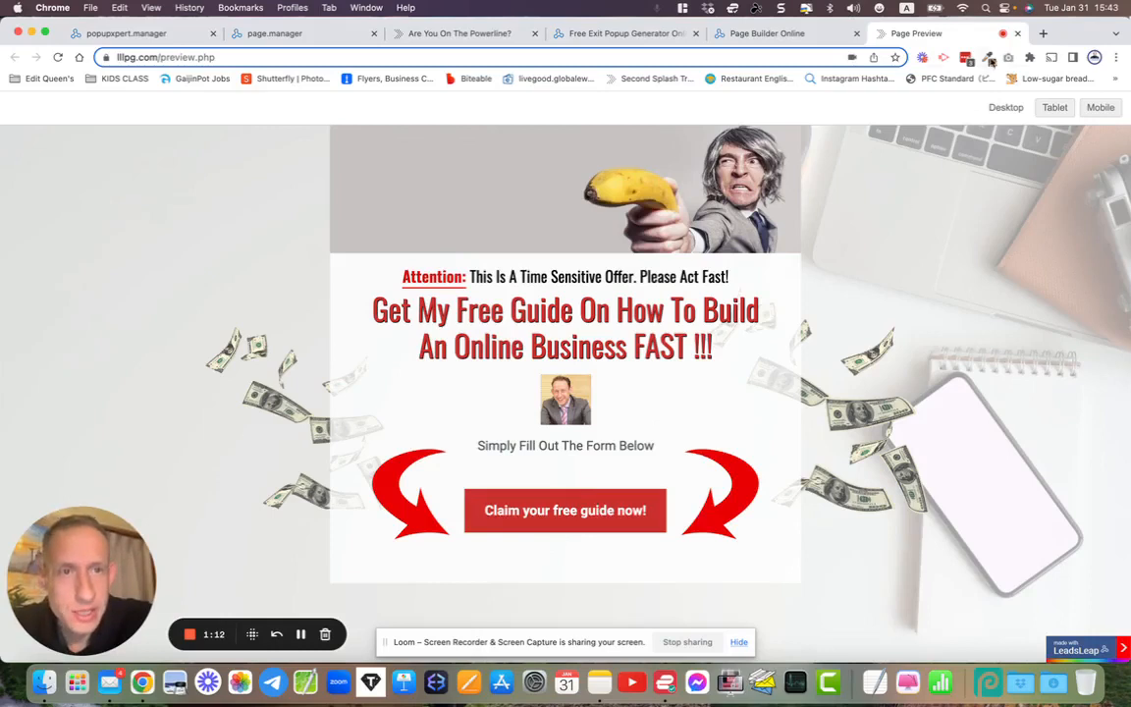
click(1017, 34)
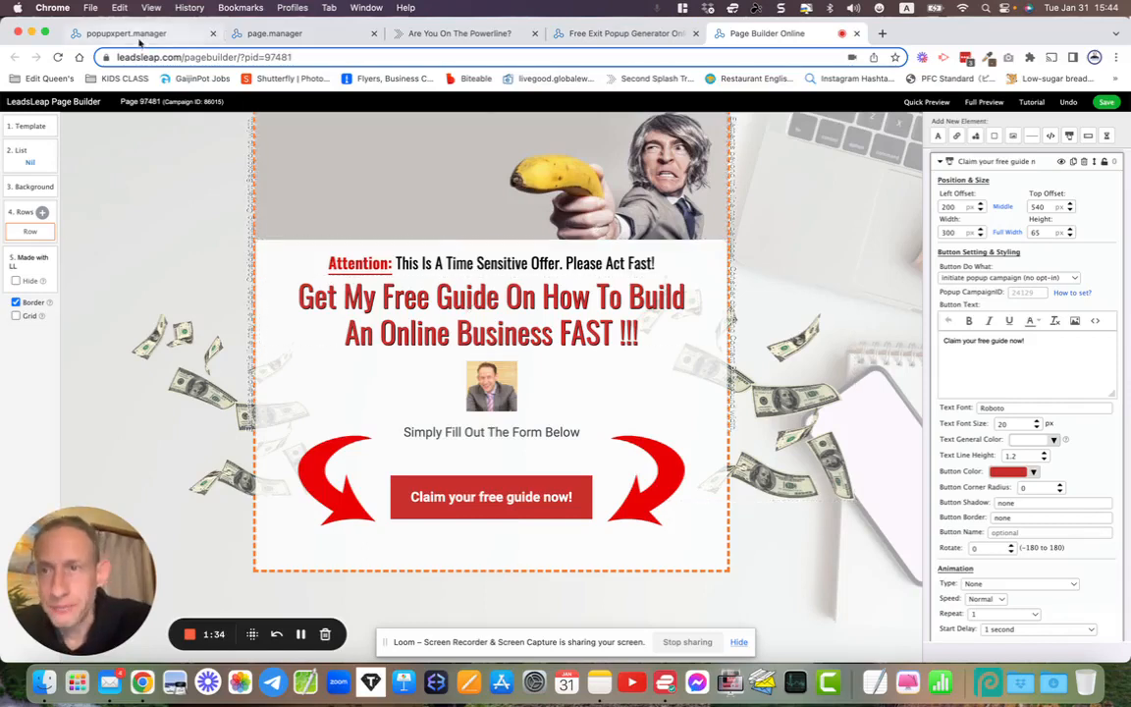
Review the campaigns in Page Manager and the Test form campaign in Form / Popup Manager.
click(274, 34)
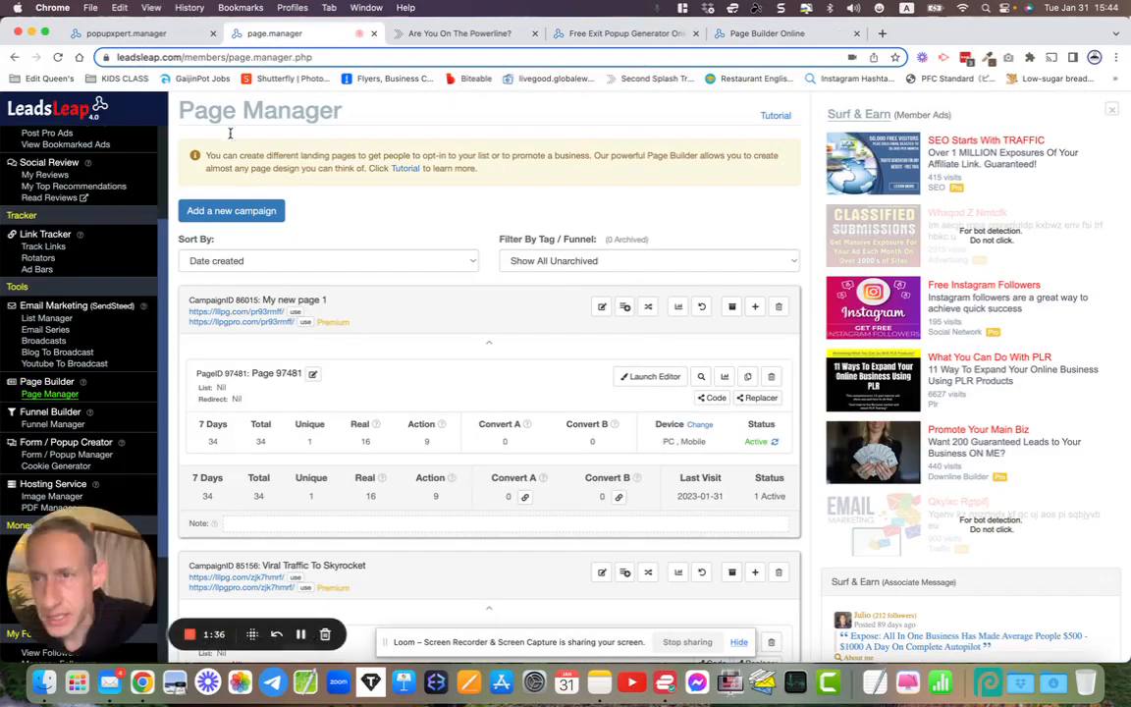
scroll(138, 287, up, 3)
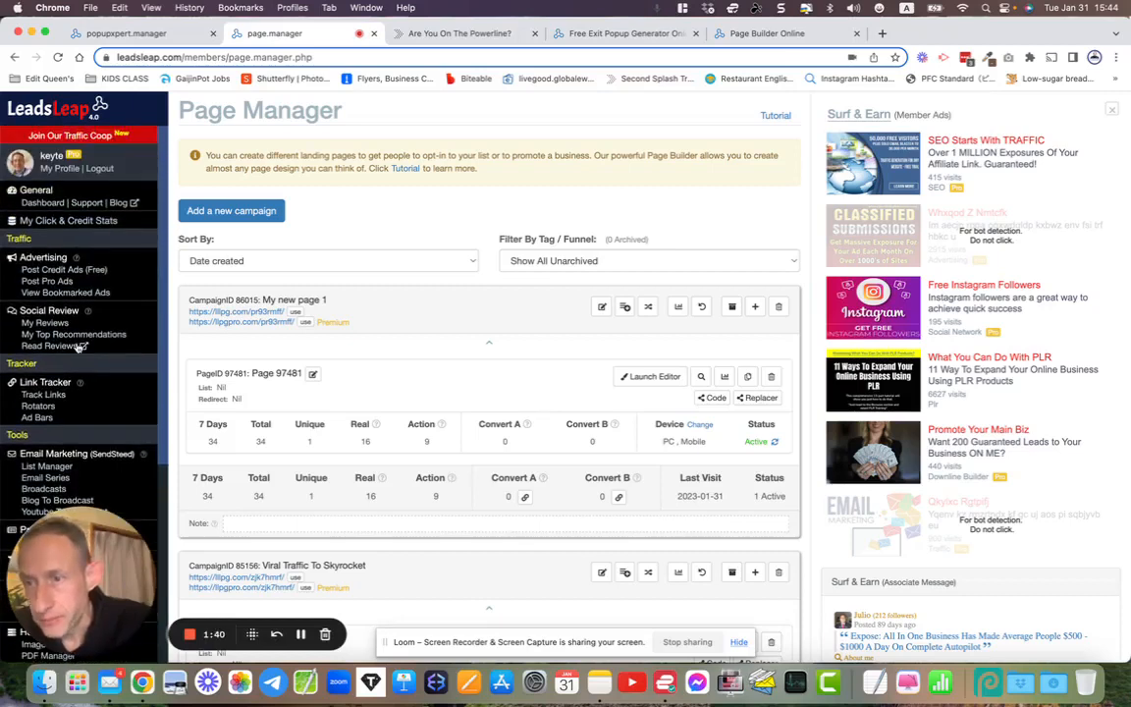
scroll(74, 329, down, 1)
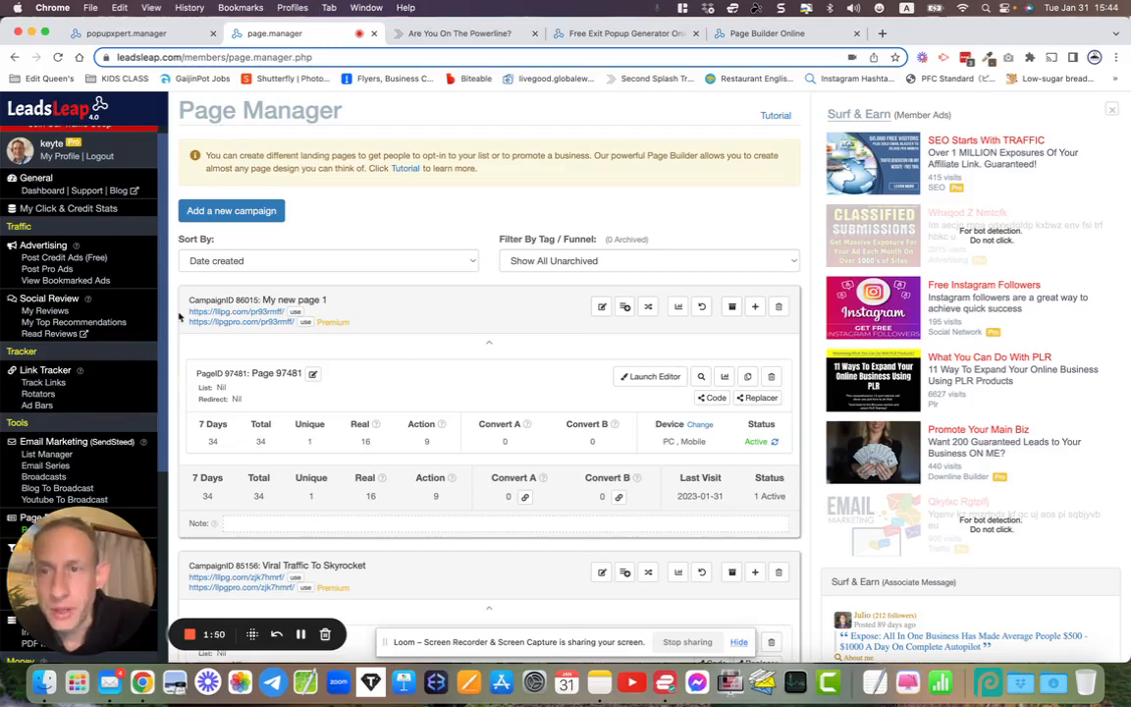
click(124, 32)
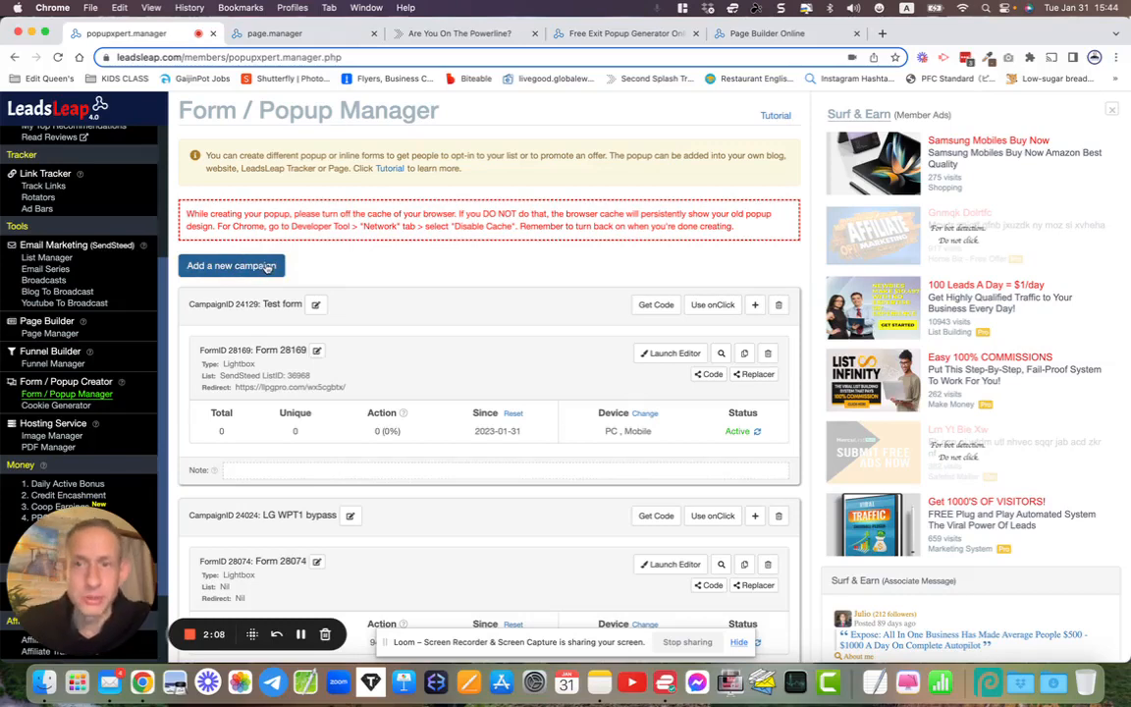
drag(263, 303, 270, 304)
click(303, 304)
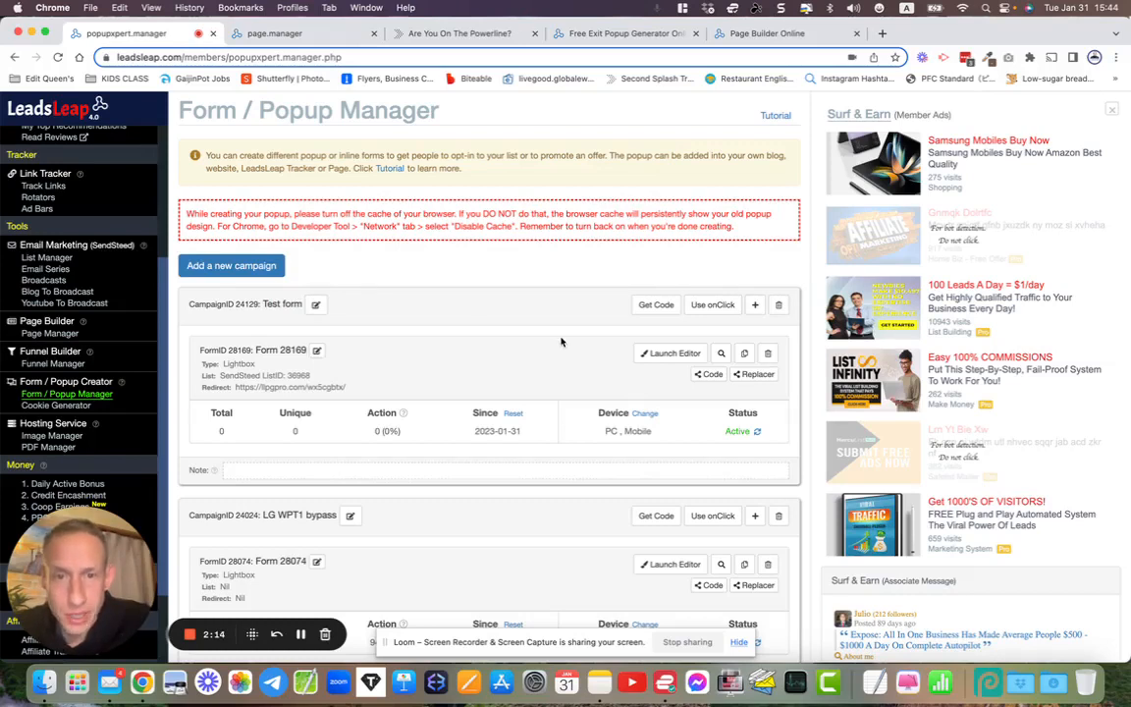
Launch the editor for Form 28169 of the Test form campaign and centre the "Hey, Did You Know?" headline horizontally.
click(656, 353)
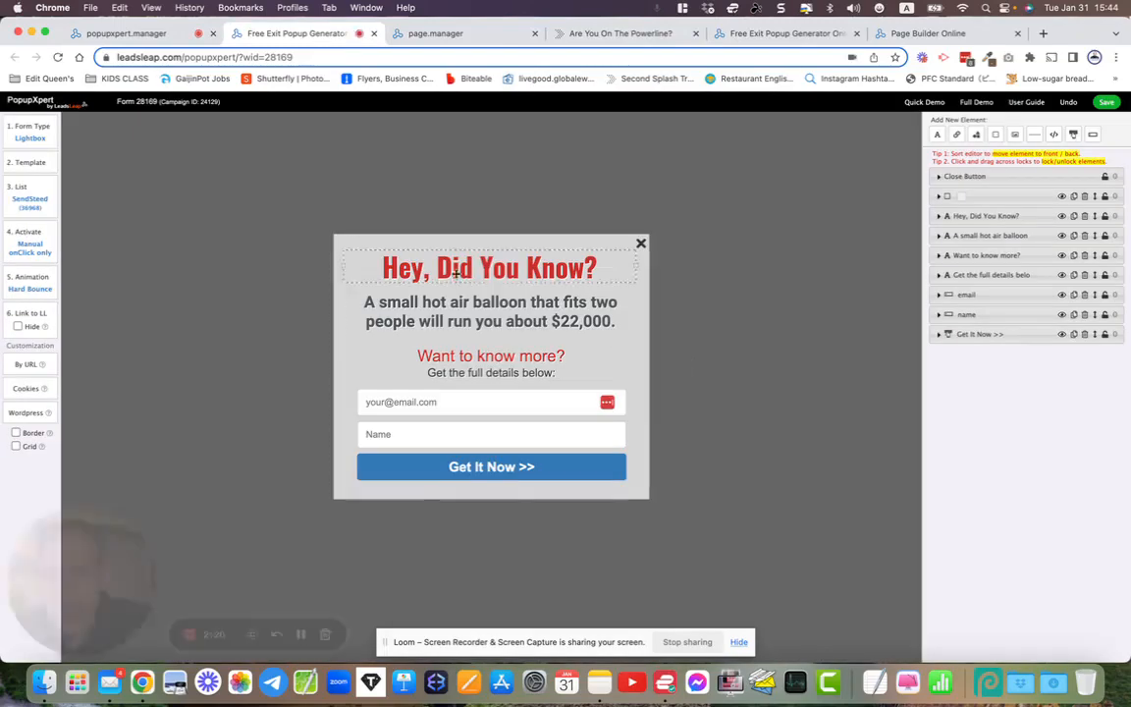
click(478, 266)
drag(478, 266, 451, 273)
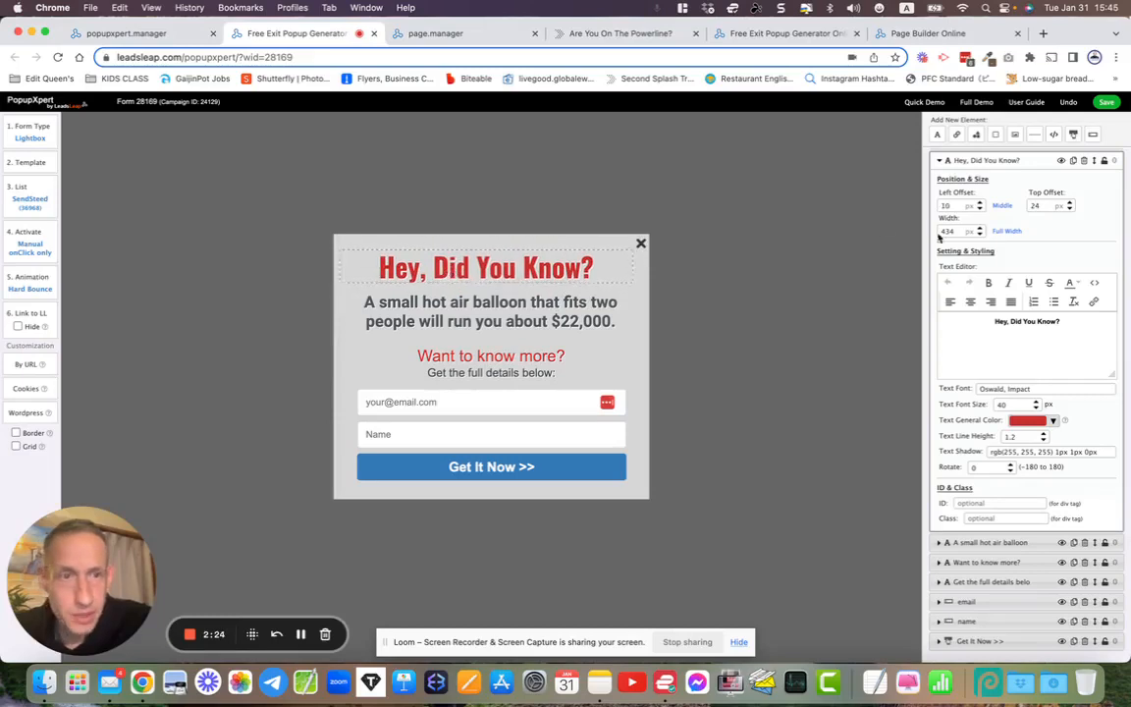
click(1006, 206)
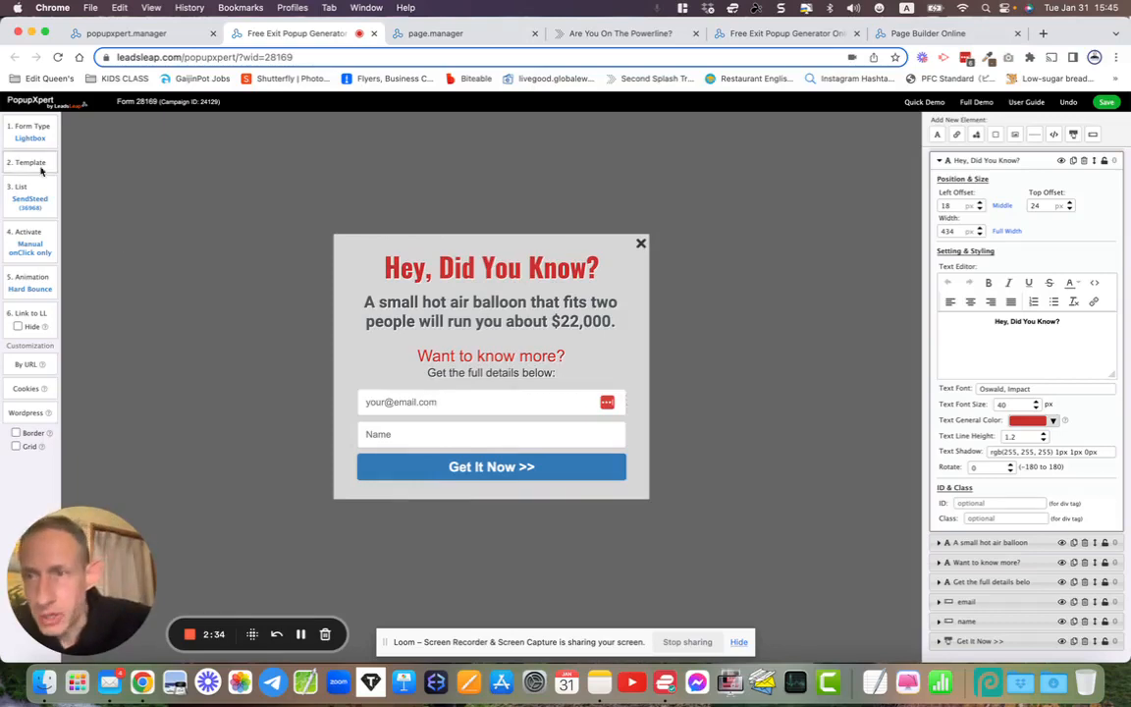
Examine the available popup form types and look through the popup template gallery.
click(27, 140)
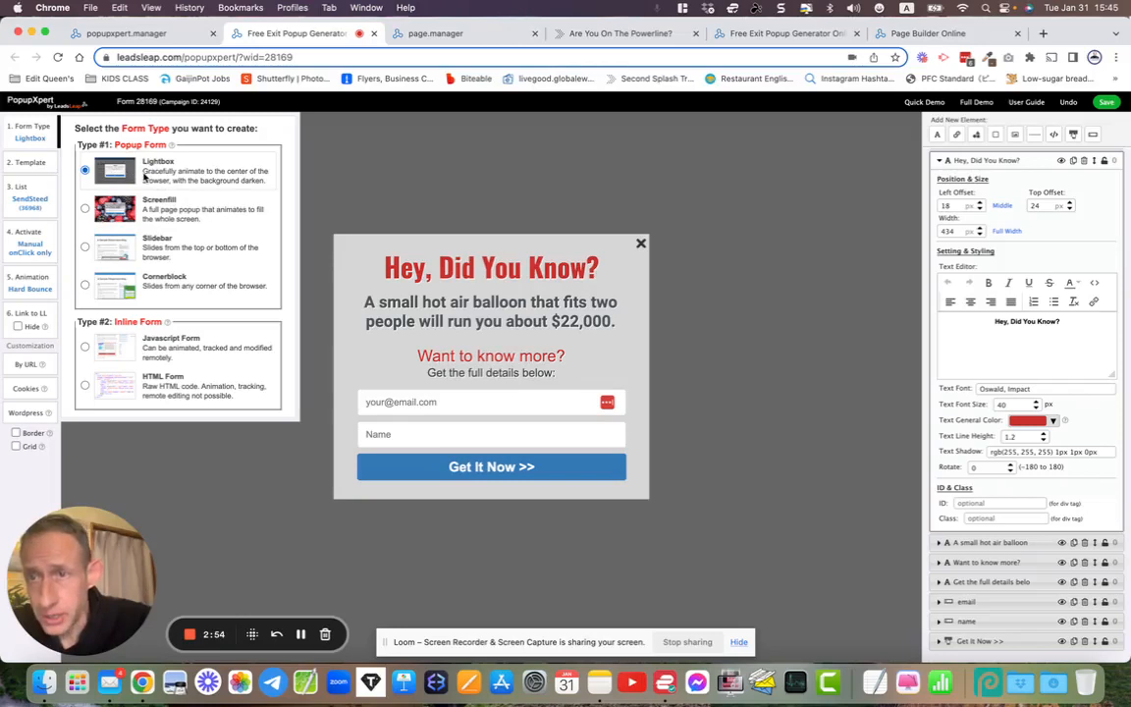
click(22, 160)
scroll(204, 214, down, 5)
scroll(204, 214, up, 5)
scroll(204, 214, down, 4)
scroll(204, 214, up, 2)
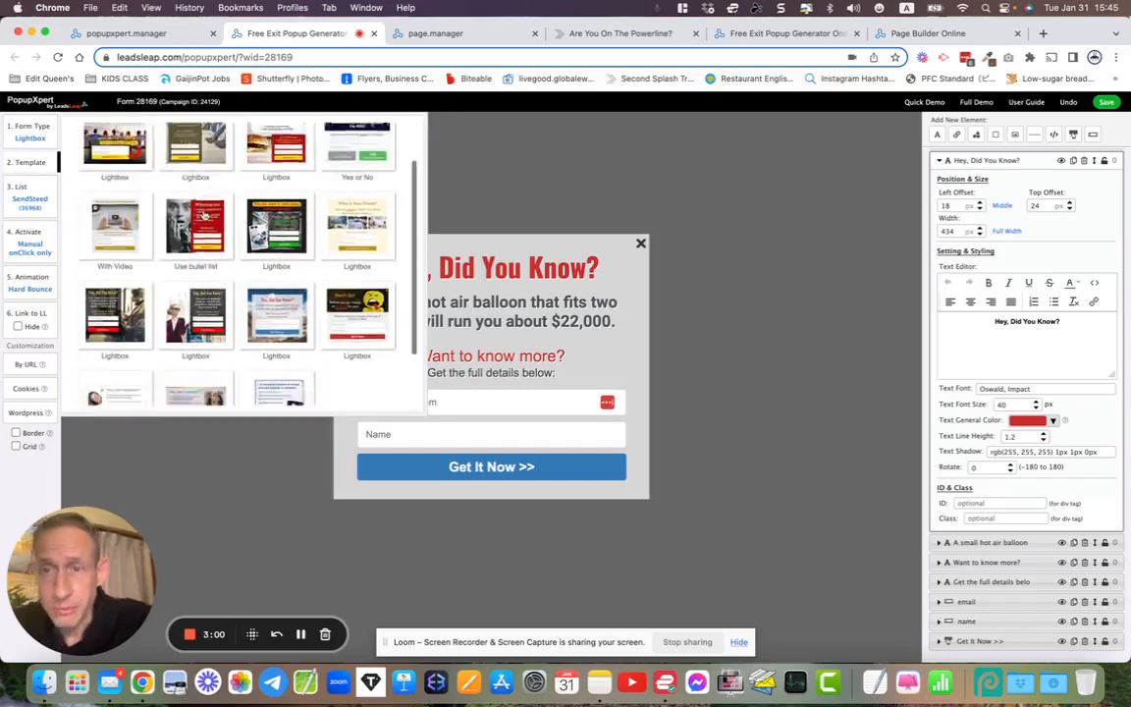
scroll(204, 214, down, 2)
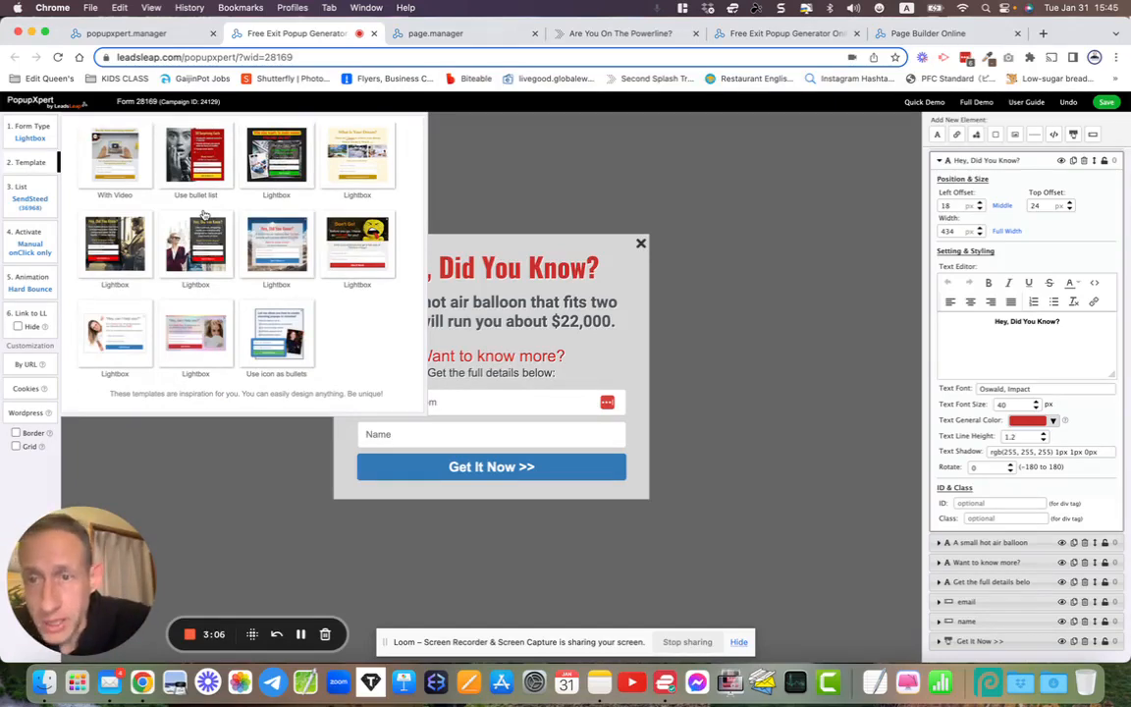
Add a popup campaign named "My popup1" in Form / Popup Manager and view its options for adding a form.
key(ctrl+shift+Tab)
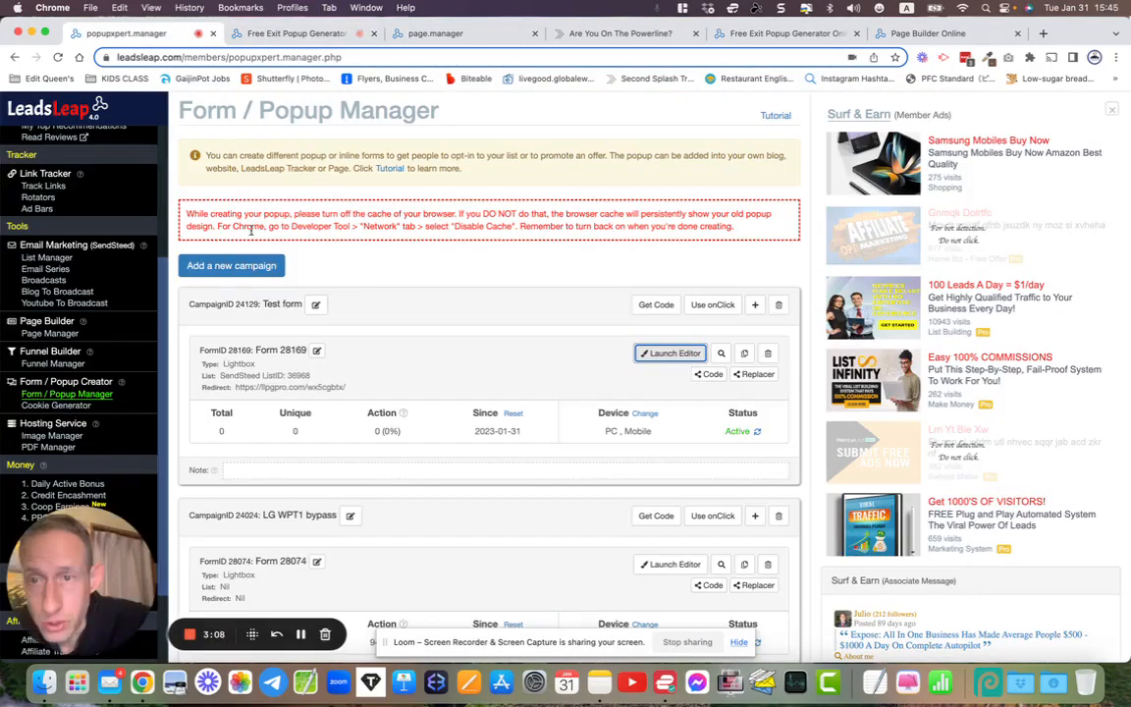
click(199, 266)
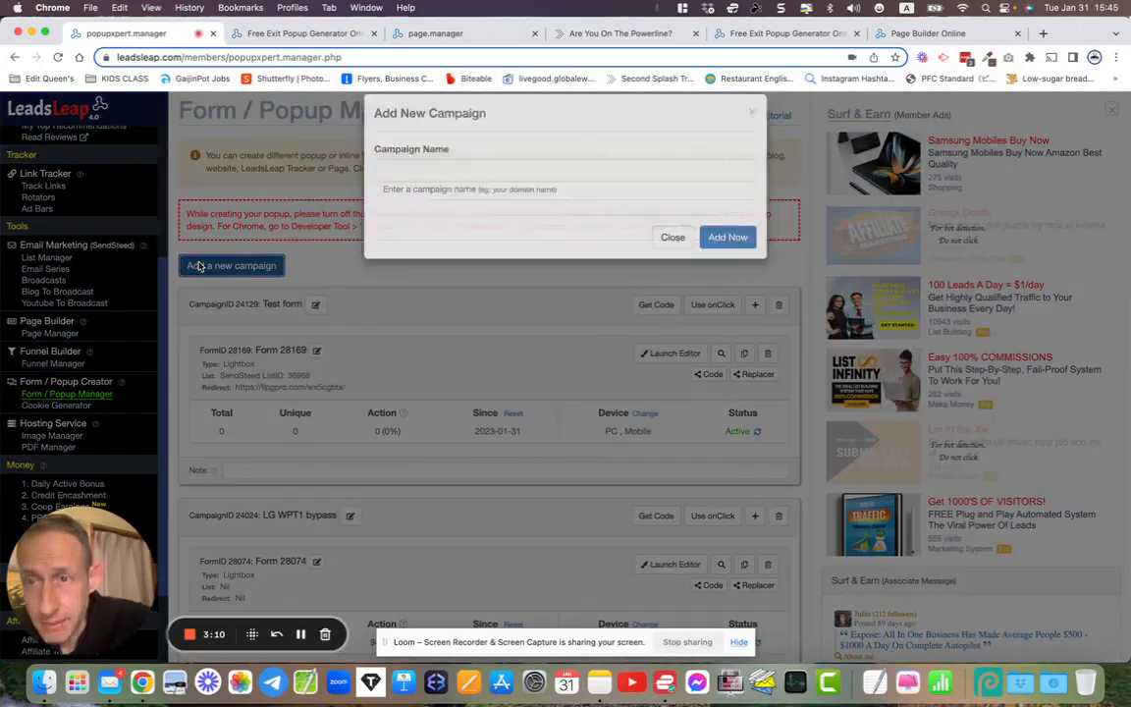
click(427, 190)
text(ie)
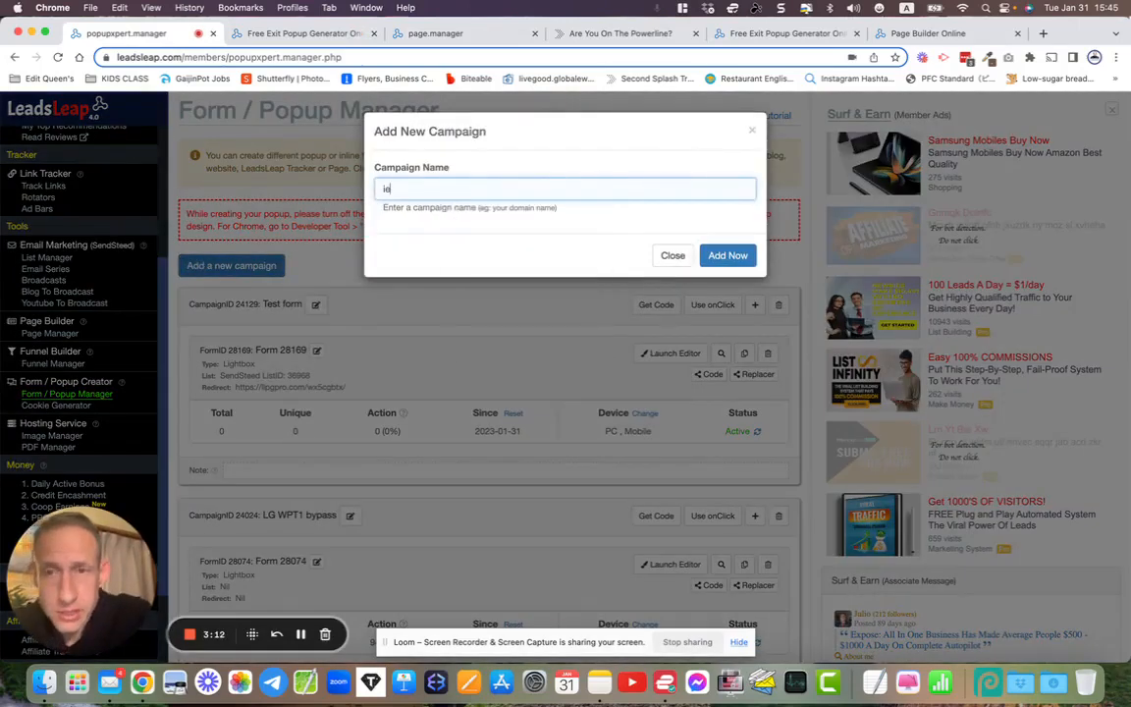
key(BackSpace)
key(BackSpace)
text(My popu)
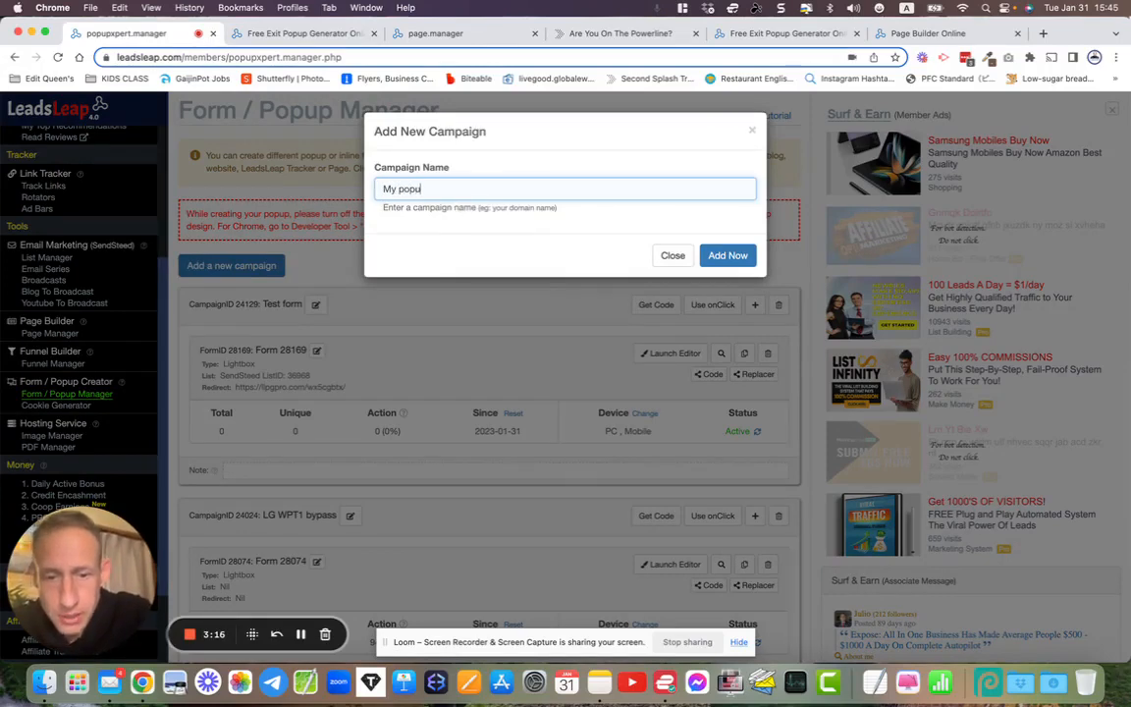
text(p1)
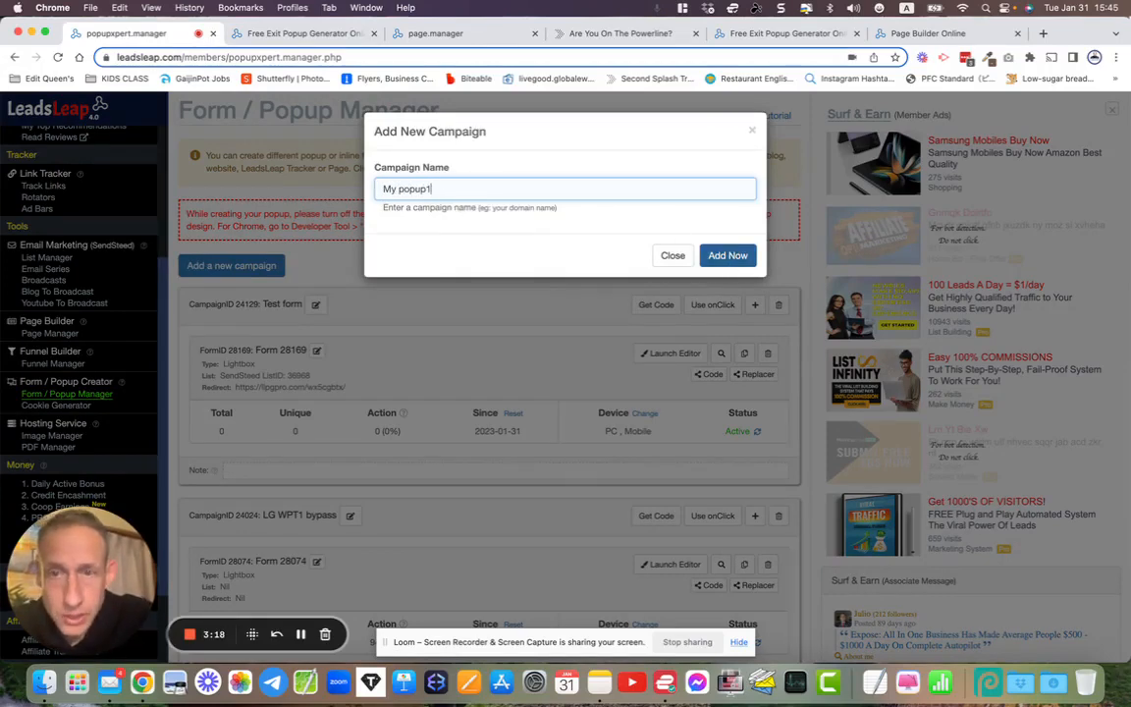
click(694, 253)
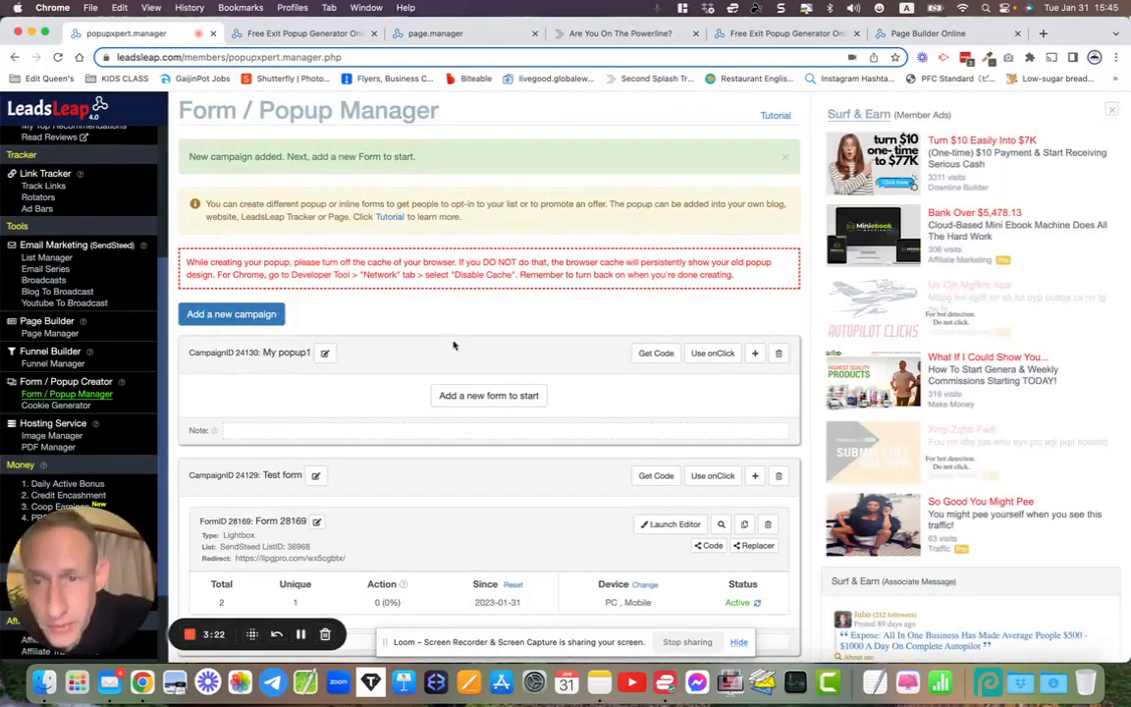
click(489, 395)
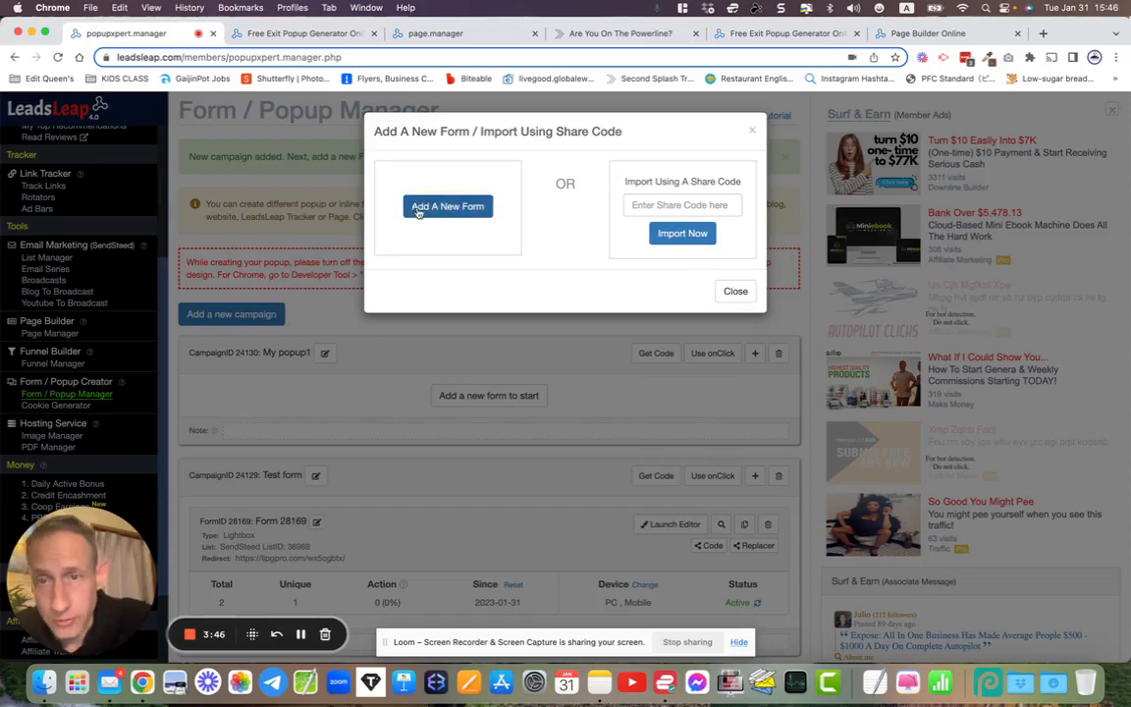
click(754, 130)
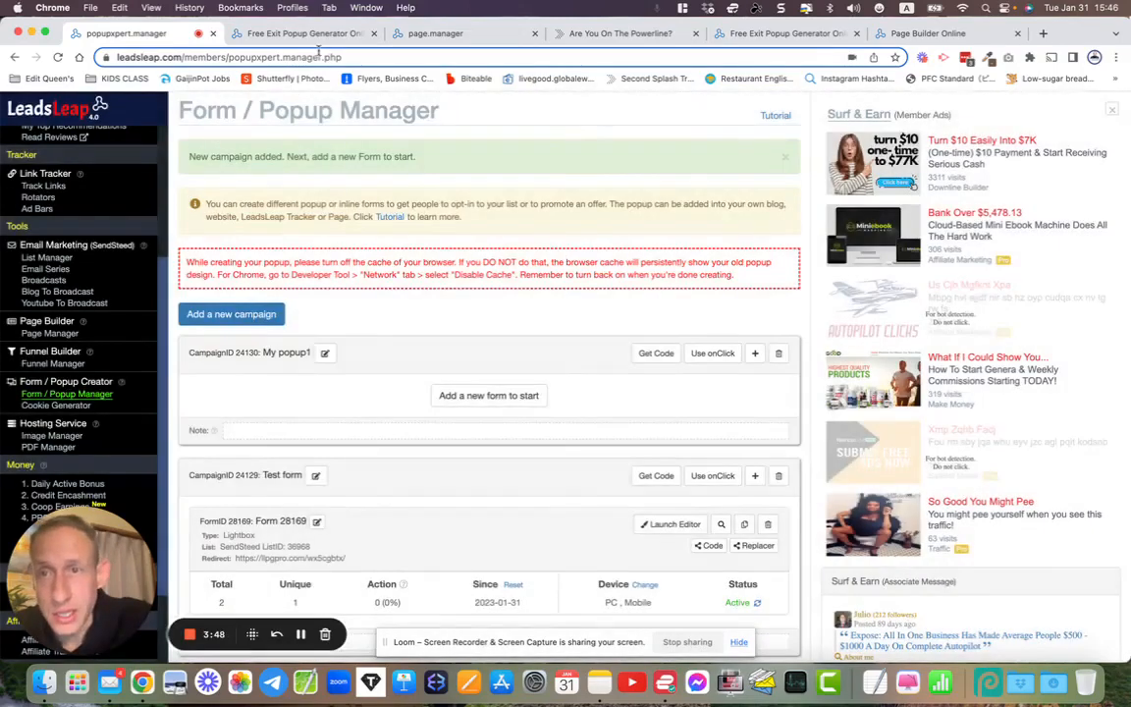
Review the activation triggers and animation effects of Form 28169 in the popup editor.
click(295, 34)
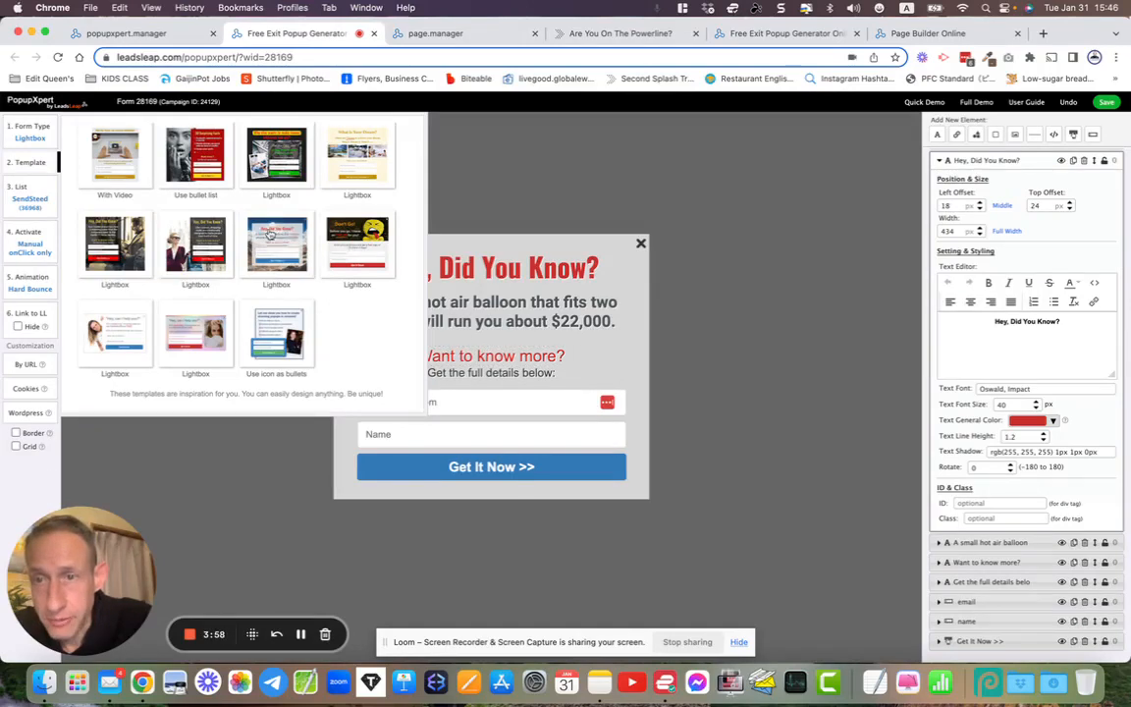
click(453, 263)
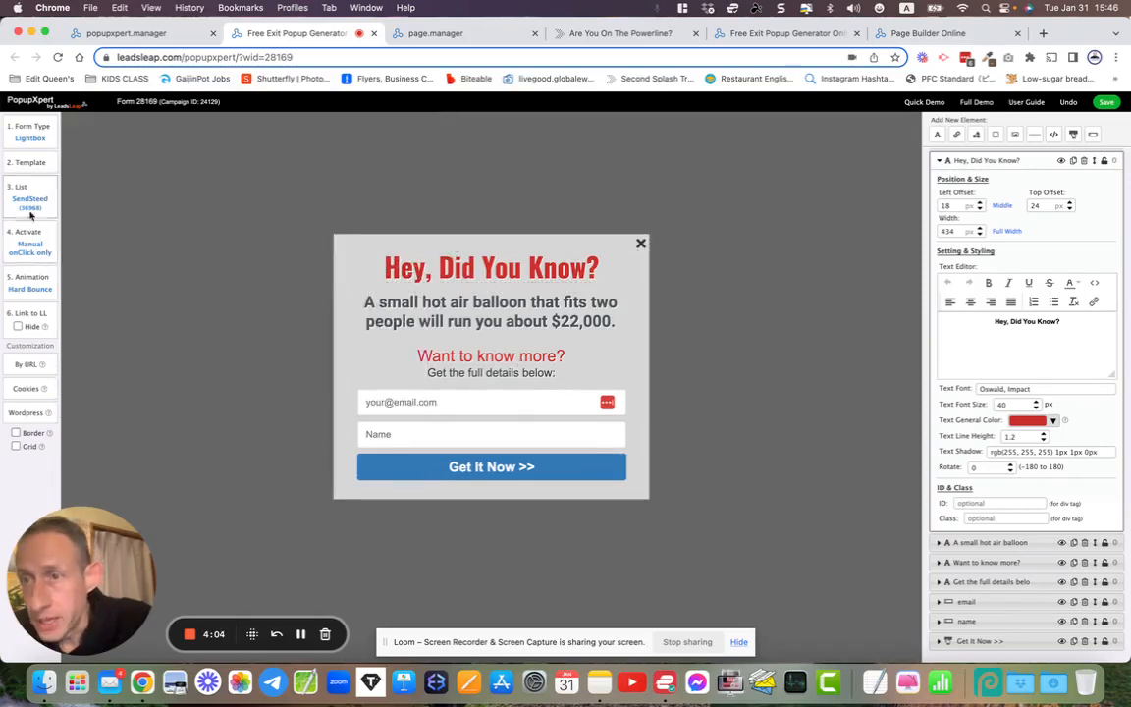
click(22, 252)
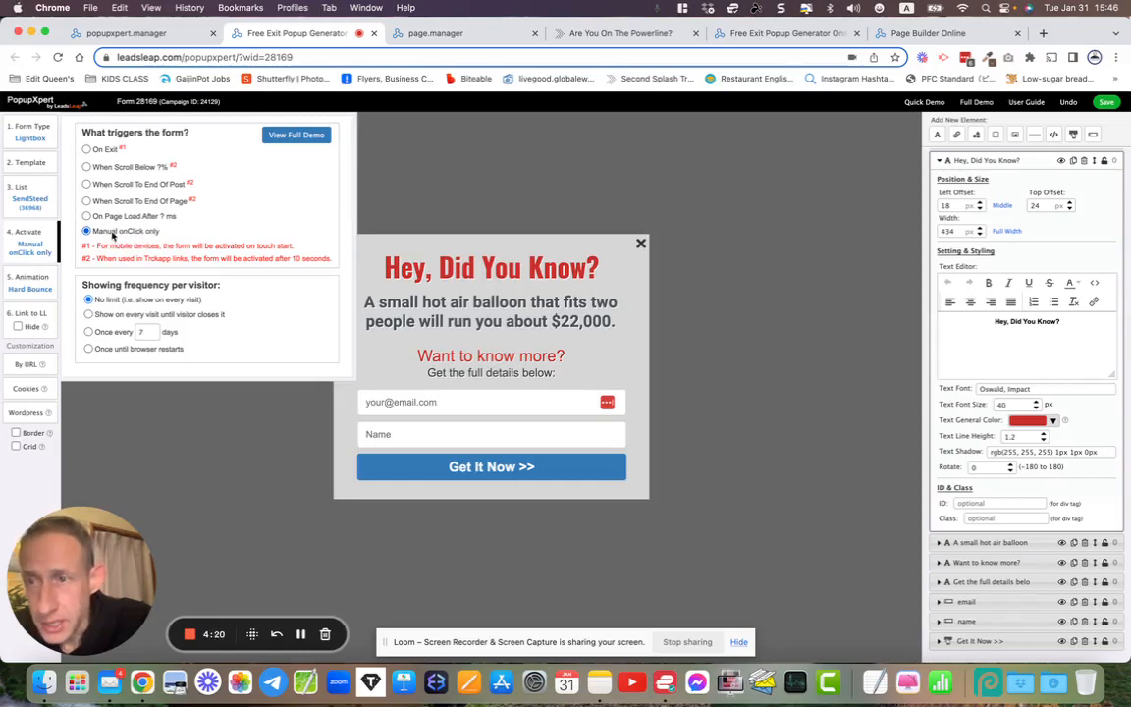
click(35, 291)
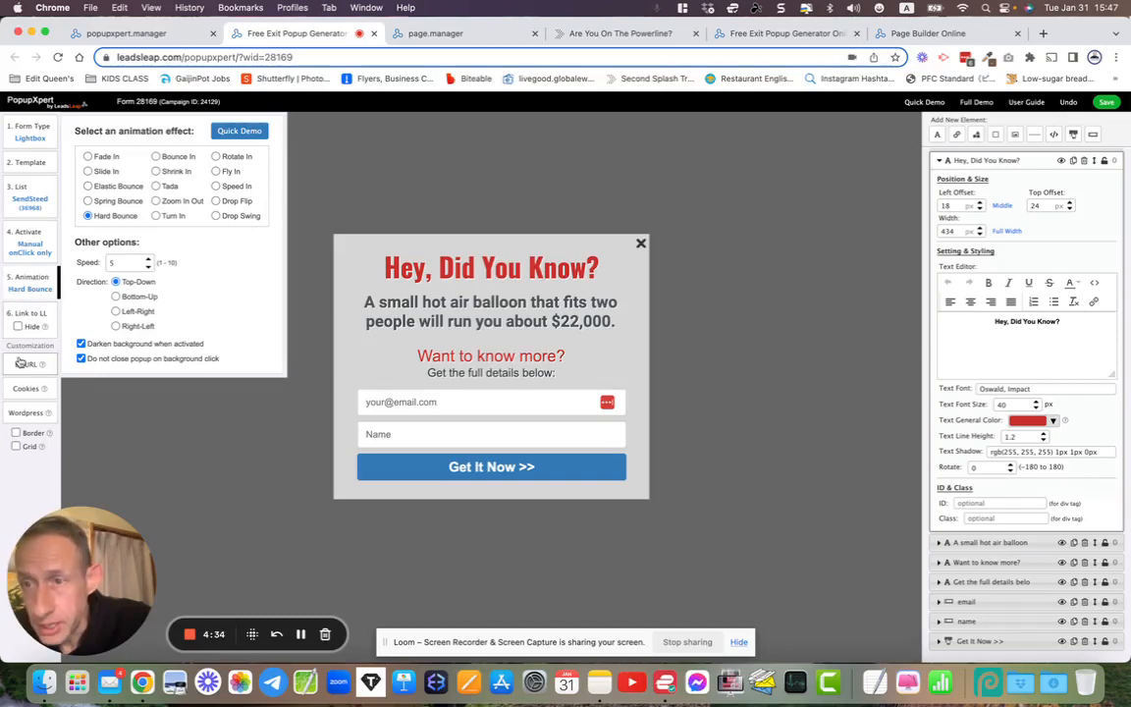
click(235, 411)
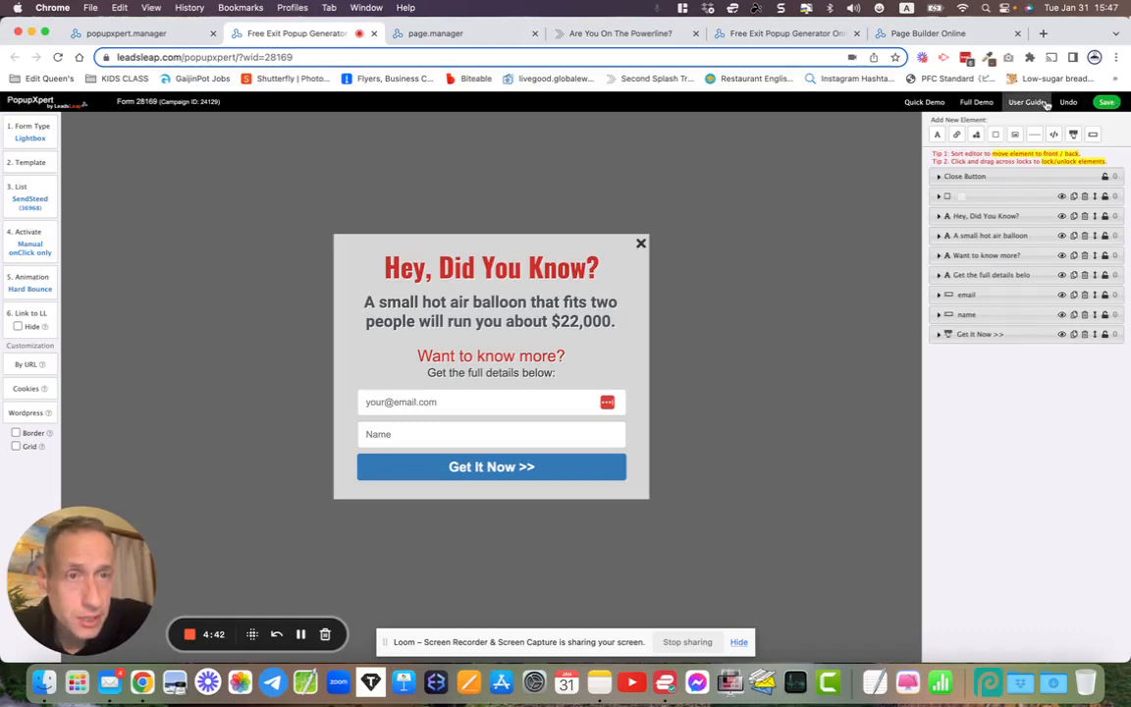
Read through the guide explaining the popup editor's element buttons and close it.
click(923, 101)
scroll(714, 399, down, 5)
scroll(714, 399, up, 5)
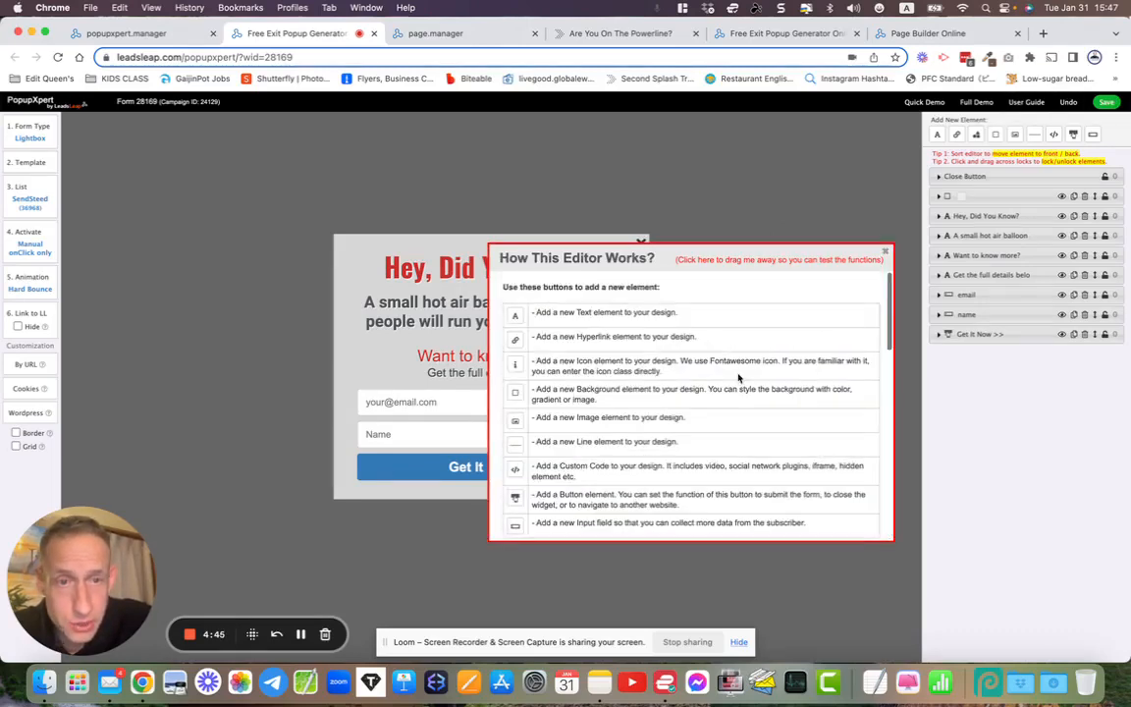
click(884, 252)
Select the "Get the full details below:" text in the popup and save Form 28169.
click(554, 374)
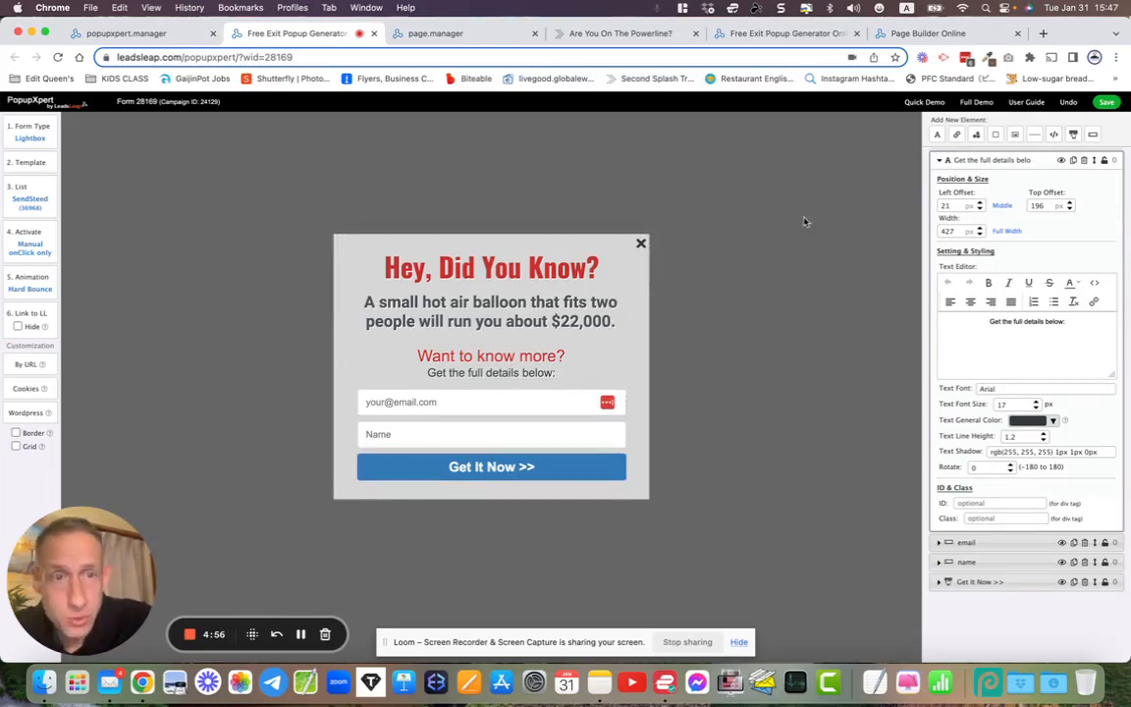
click(1086, 136)
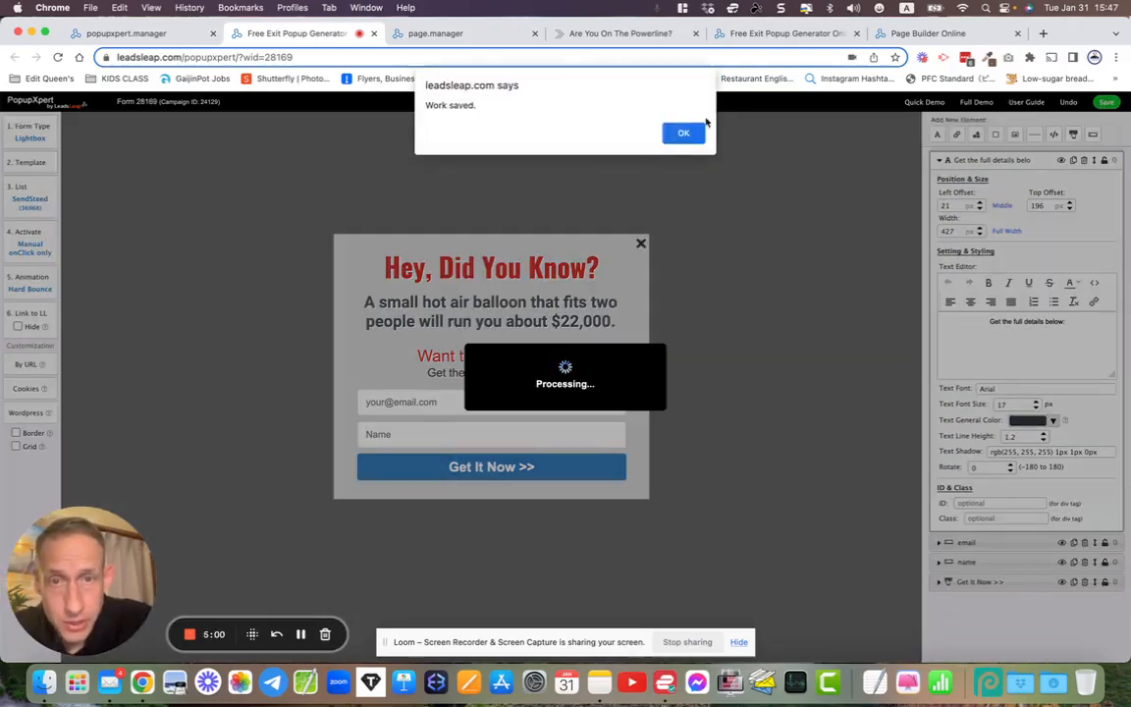
click(684, 131)
Look over the popup campaigns in Form / Popup Manager and bring up Page Manager.
click(136, 35)
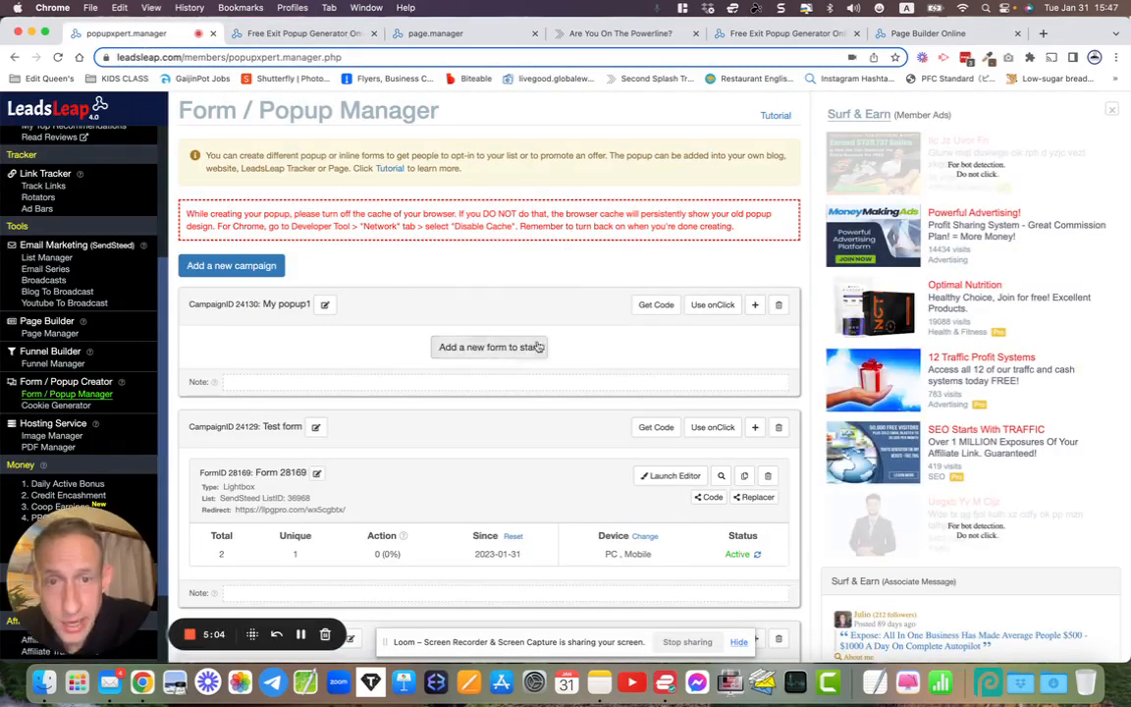
scroll(438, 346, down, 3)
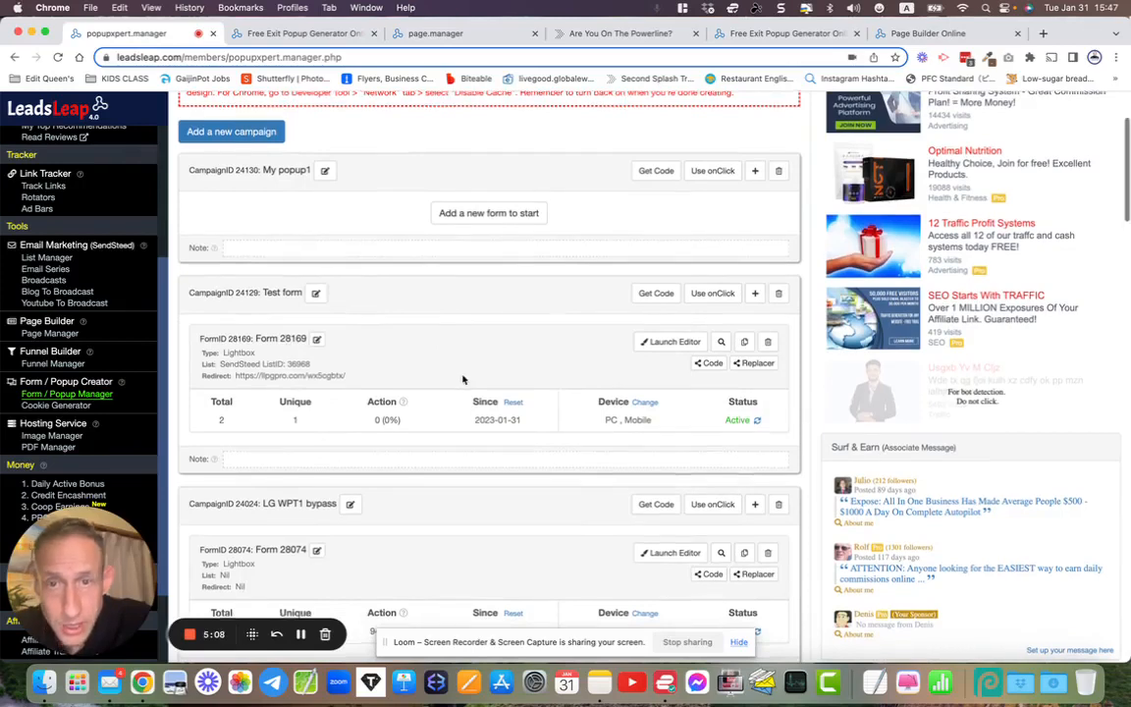
scroll(462, 379, down, 4)
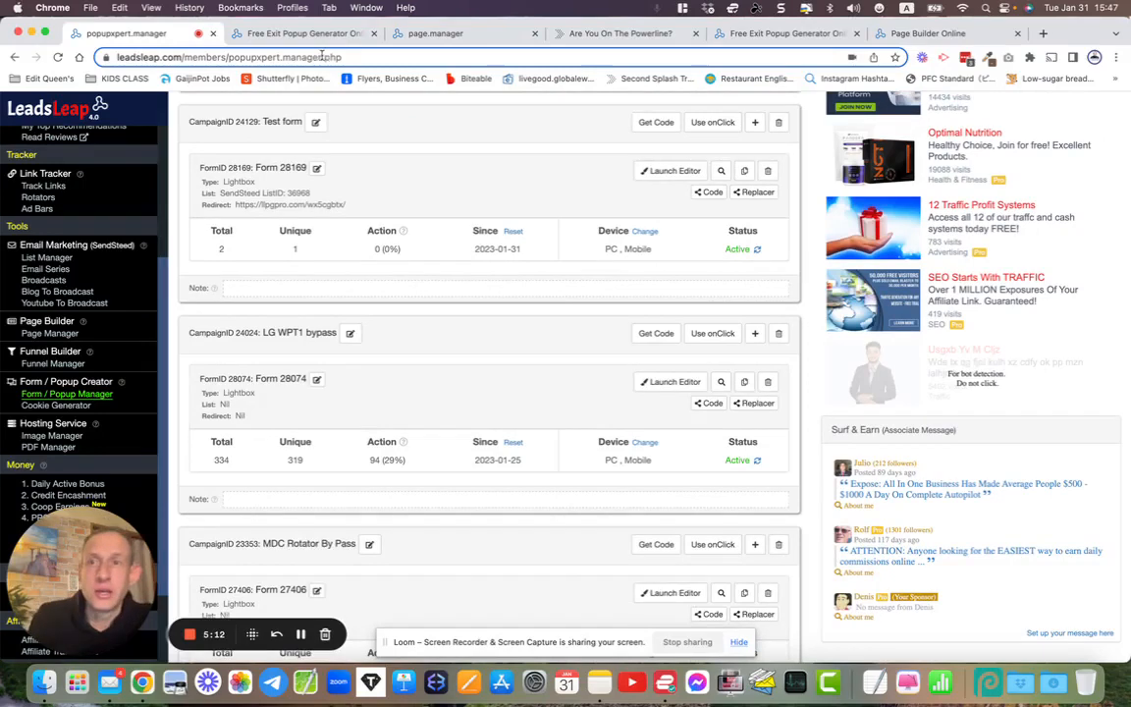
click(427, 37)
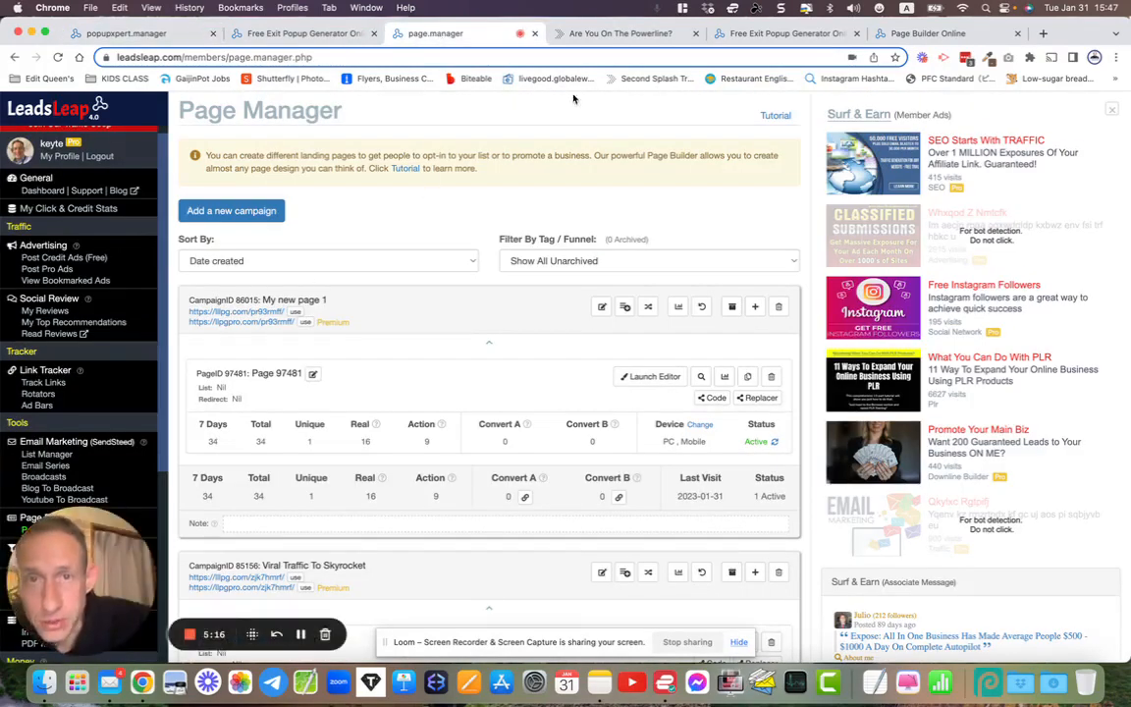
Move the "Are You On The Powerline?" page behind the other open browser pages and switch to Page Builder.
click(610, 37)
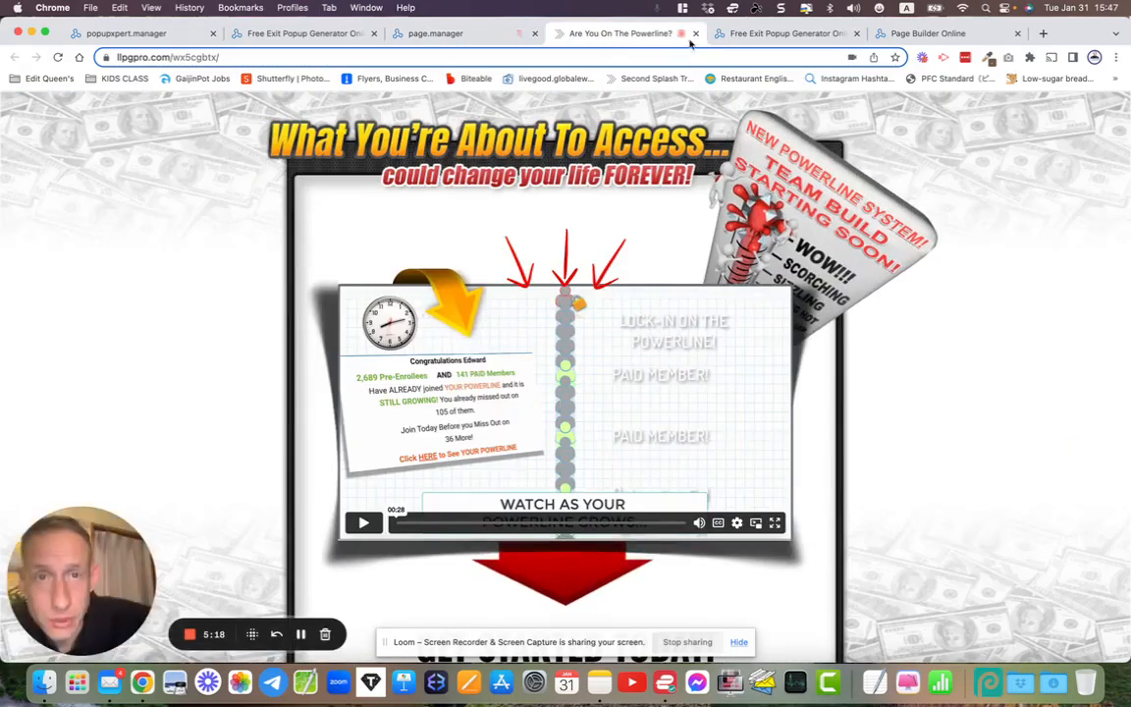
drag(634, 33, 883, 32)
click(757, 35)
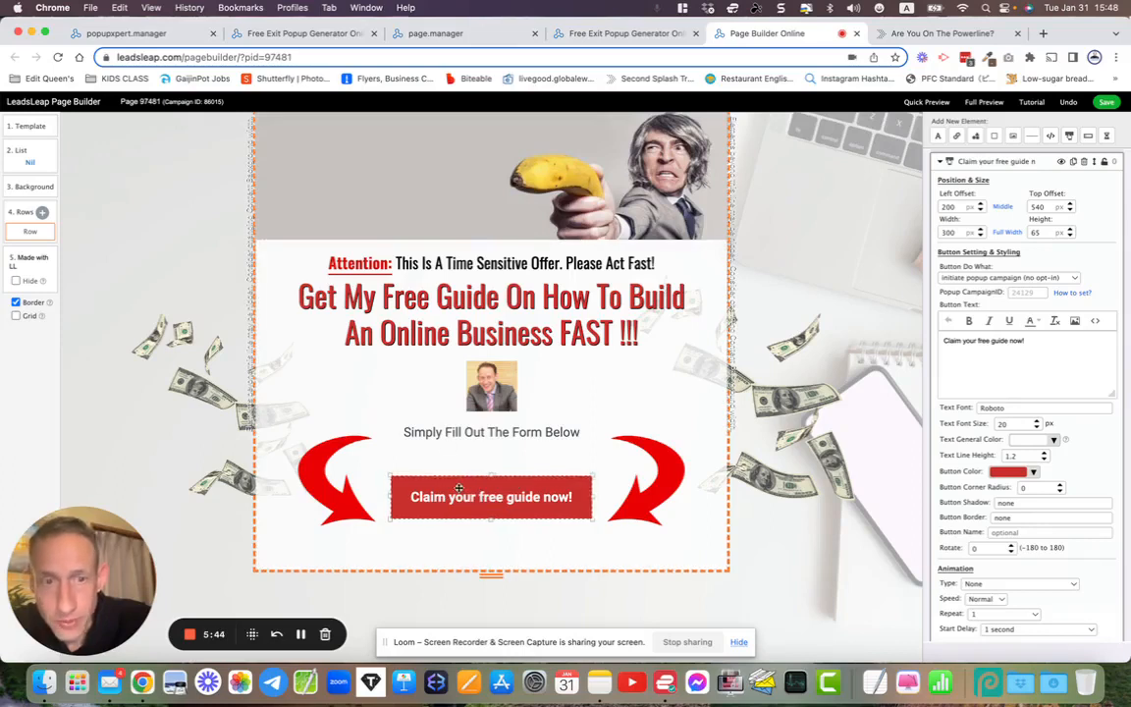
Make the "Claim your free guide now!" button initiate a popup campaign (no opt-in) and open the help on setting its Popup CampaignID.
click(960, 278)
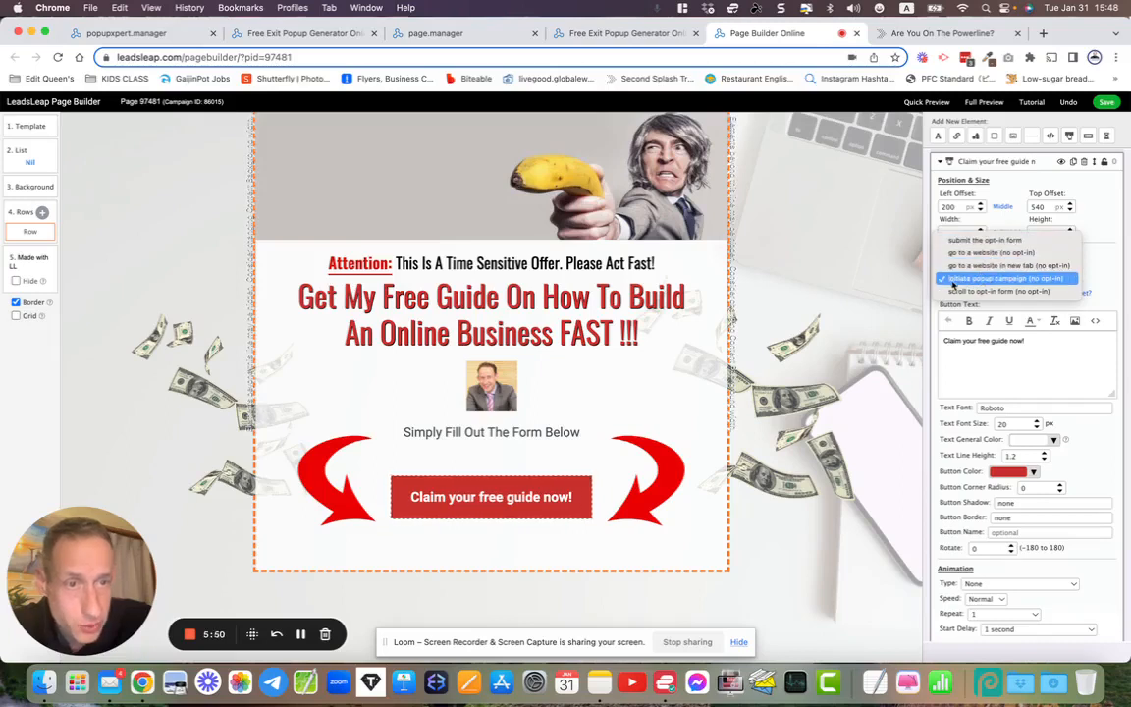
click(1012, 278)
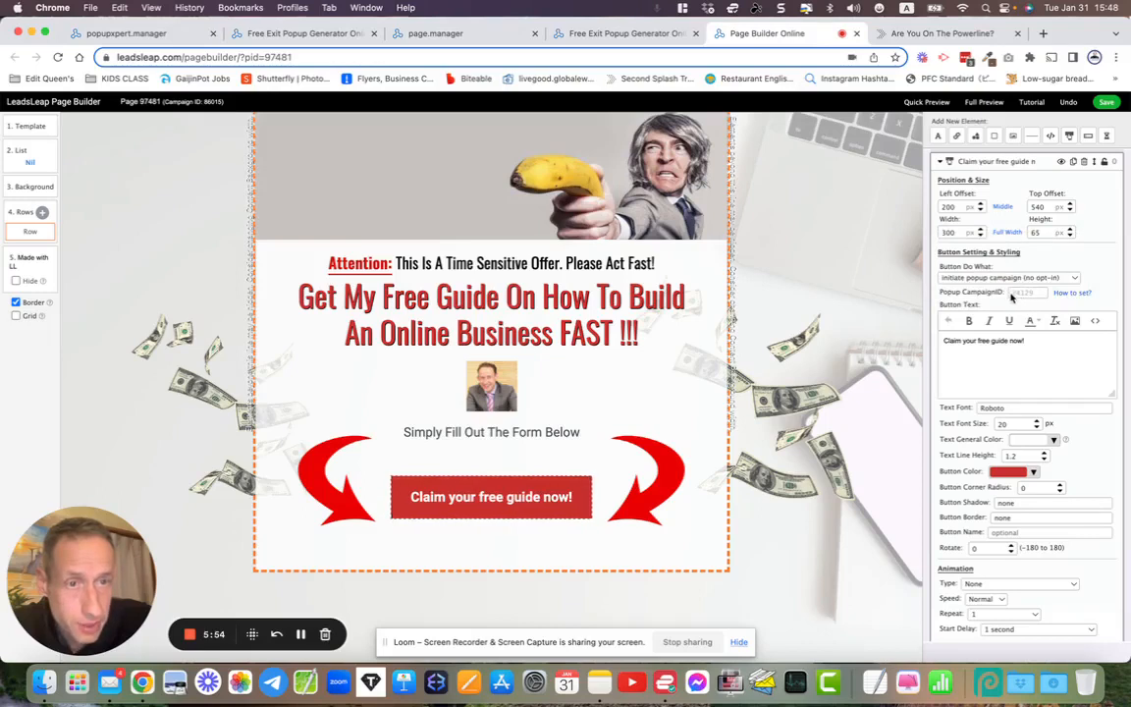
click(1072, 293)
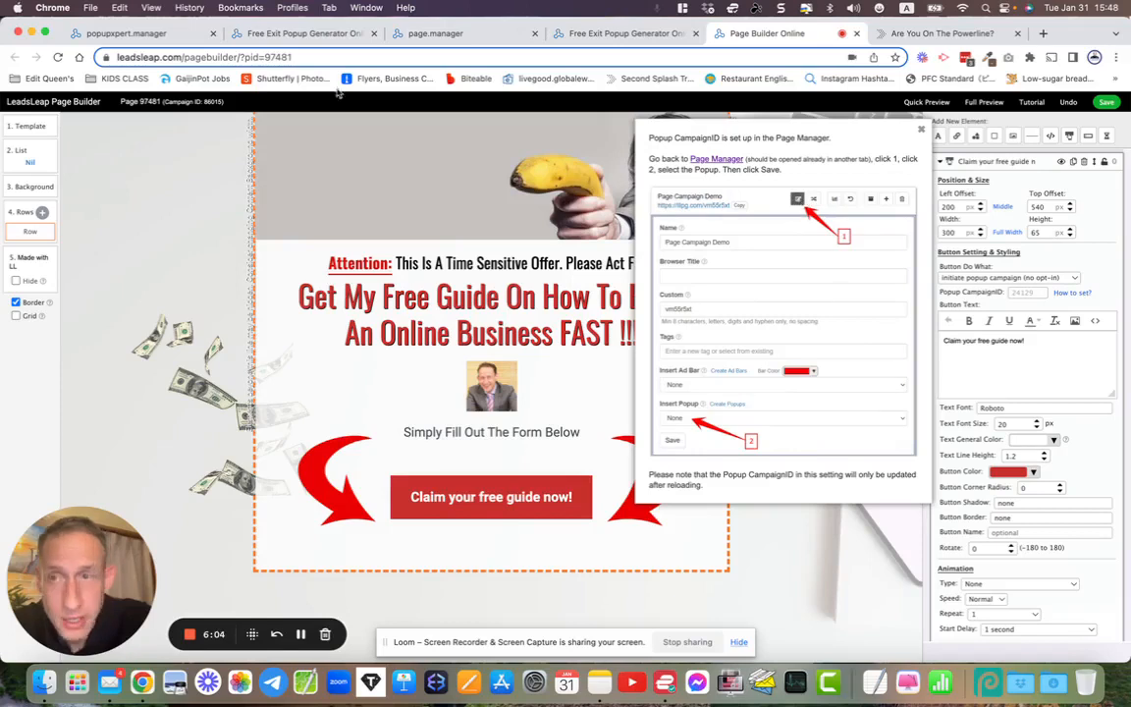
Find the "My new page 1" campaign in Page Manager and open its settings for editing.
click(400, 33)
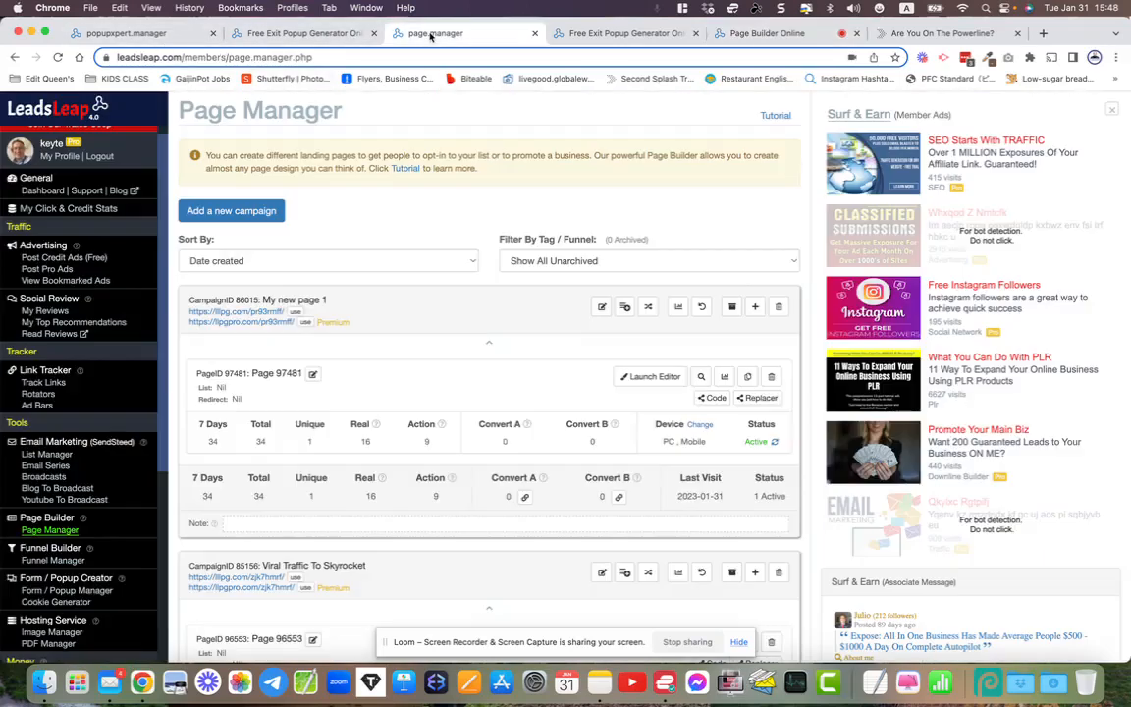
scroll(320, 389, down, 3)
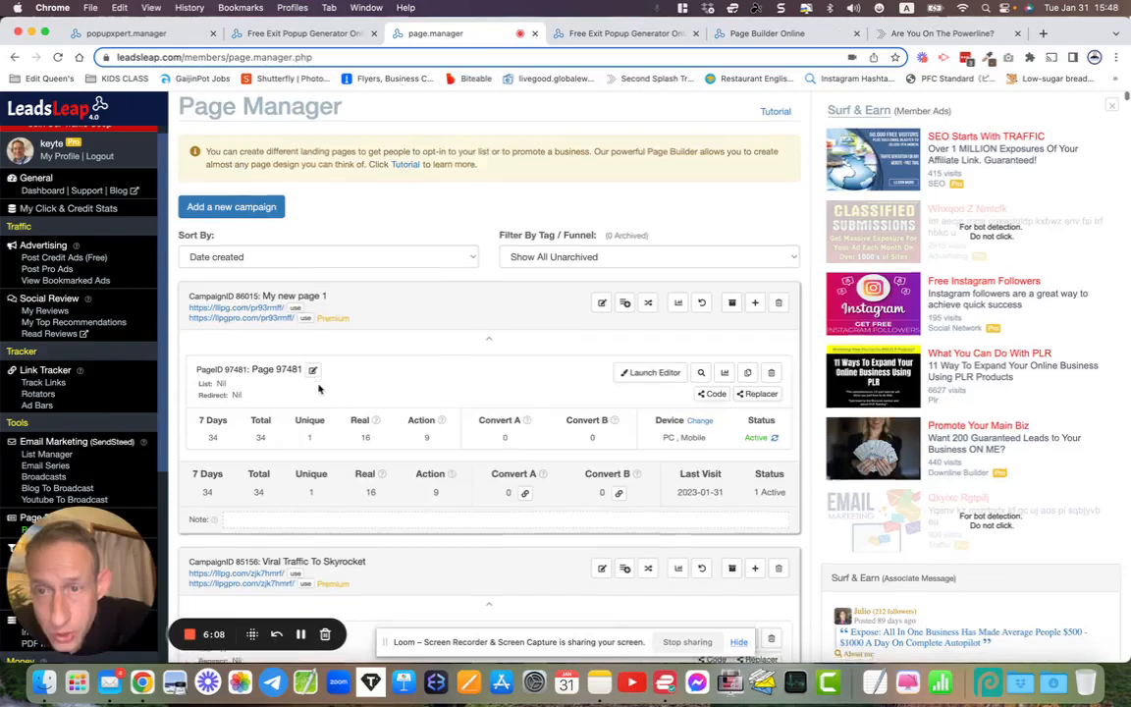
scroll(319, 389, up, 3)
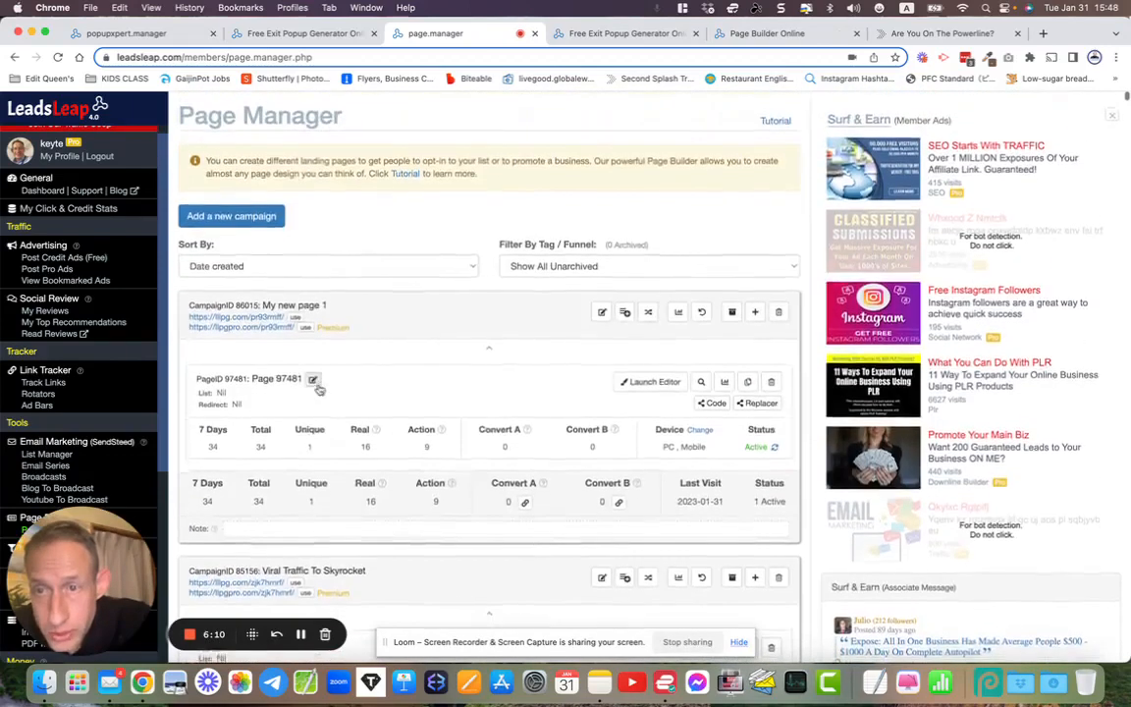
scroll(318, 387, down, 3)
scroll(317, 310, up, 3)
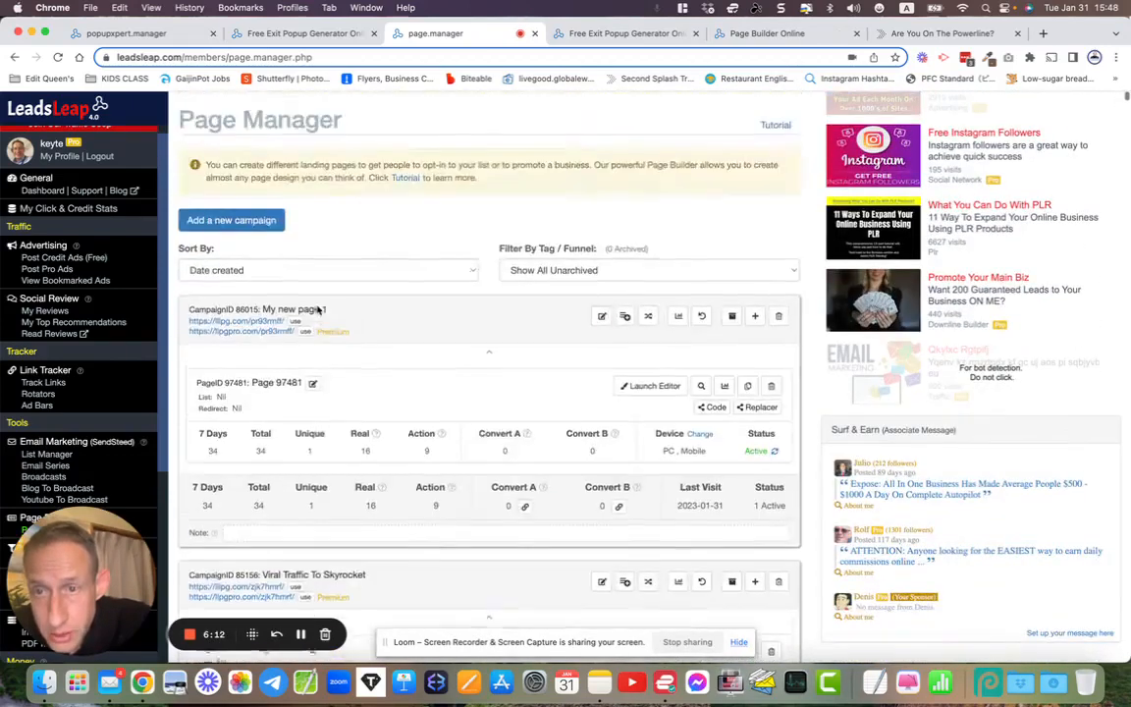
drag(264, 299, 350, 305)
click(351, 306)
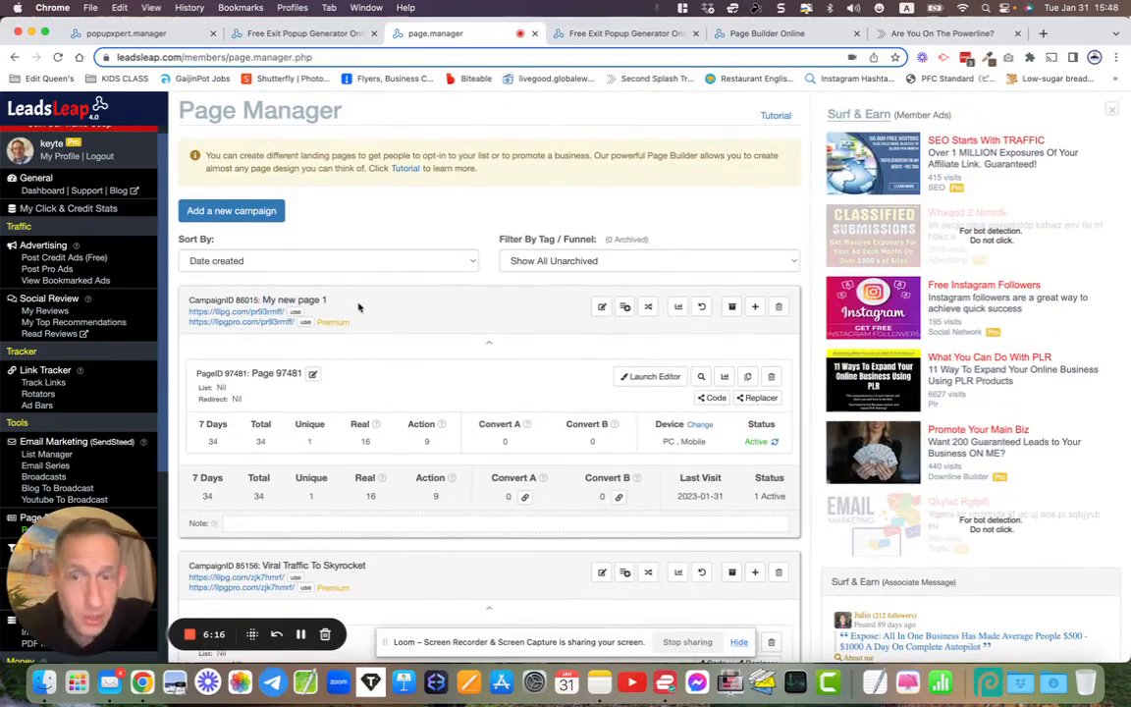
click(602, 306)
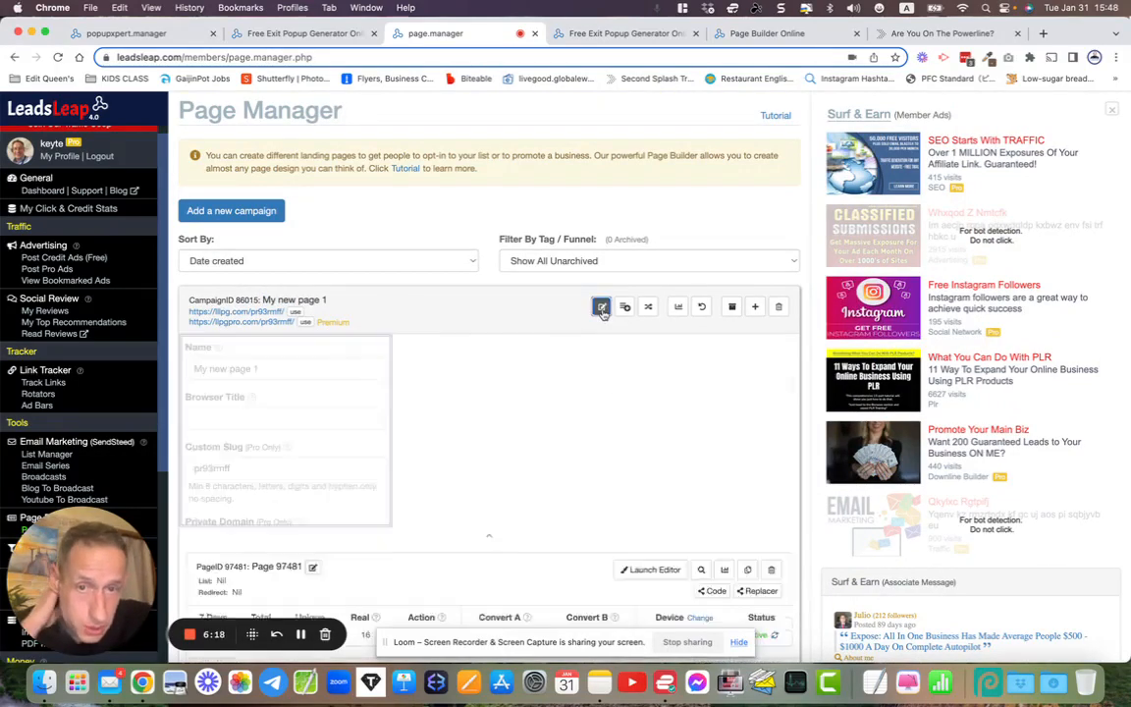
Insert the popup "Popup CampaignID 24129: Test form" into the "My new page 1" campaign and save the settings.
scroll(482, 385, down, 1)
scroll(482, 385, down, 5)
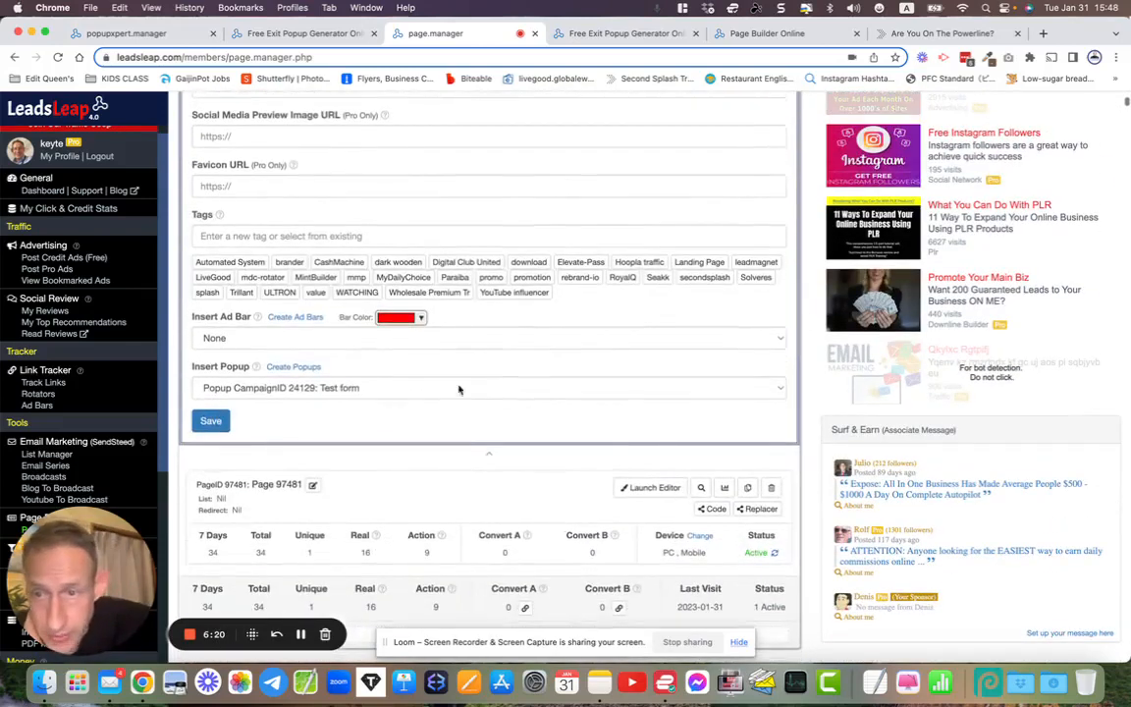
click(235, 390)
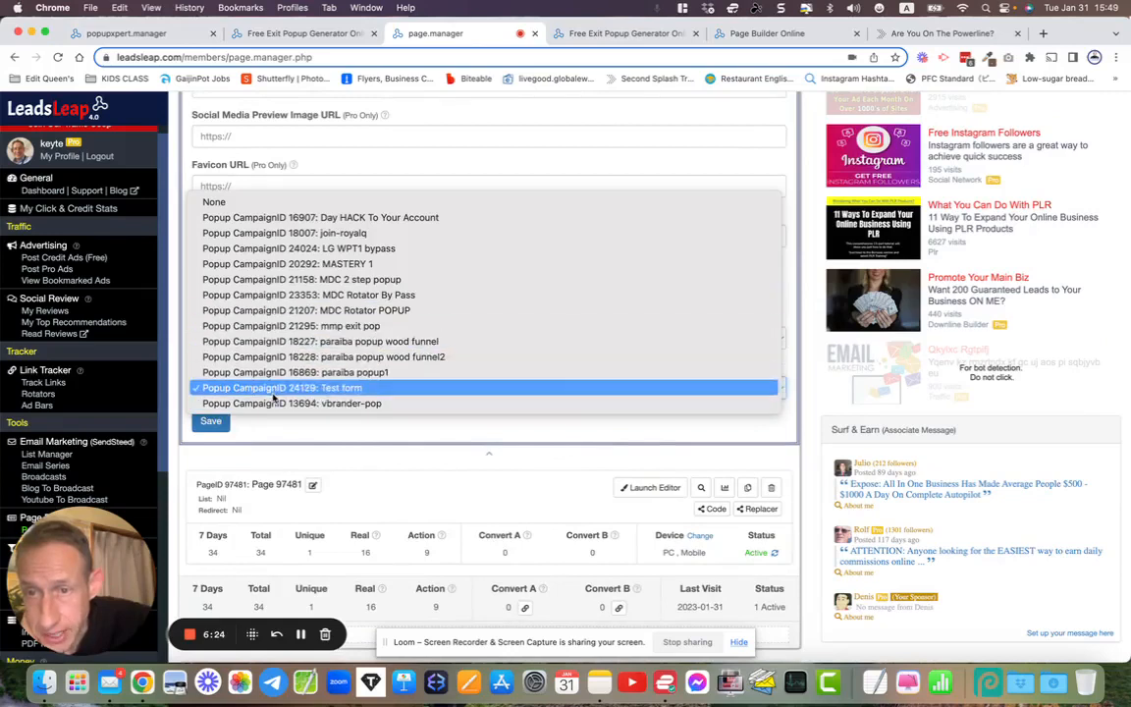
click(274, 390)
click(212, 421)
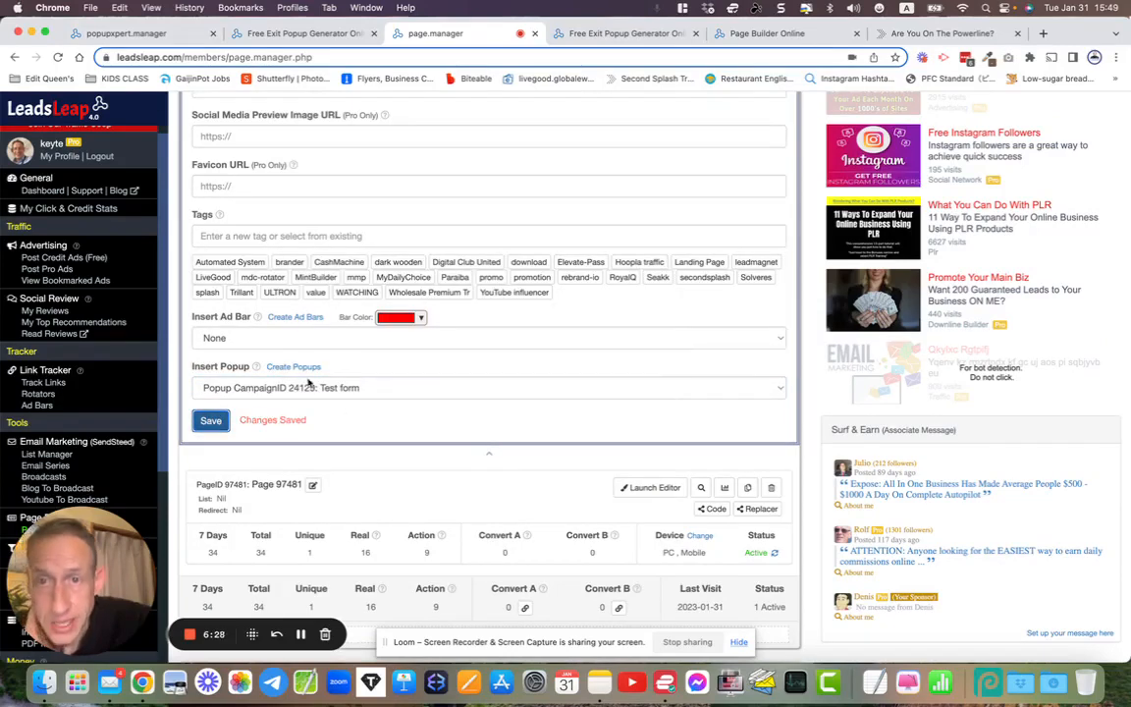
Return to Page Builder, dismiss the help, and test the "Claim your free guide now!" button's popup twice in the full preview.
click(750, 39)
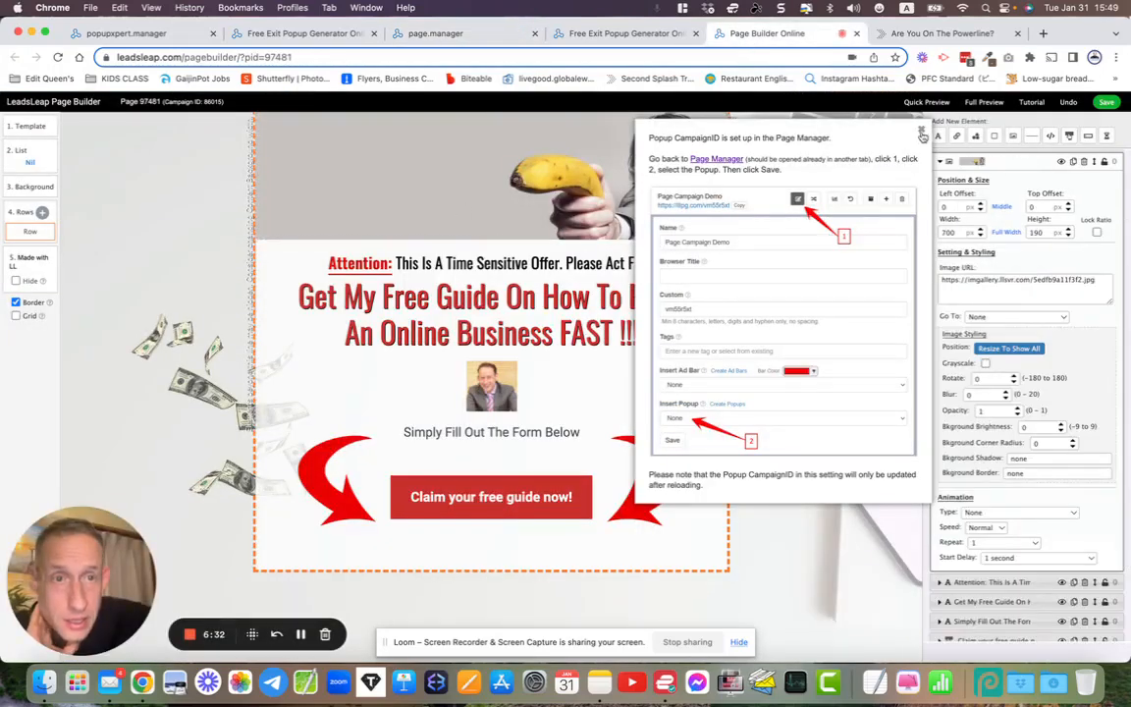
click(921, 131)
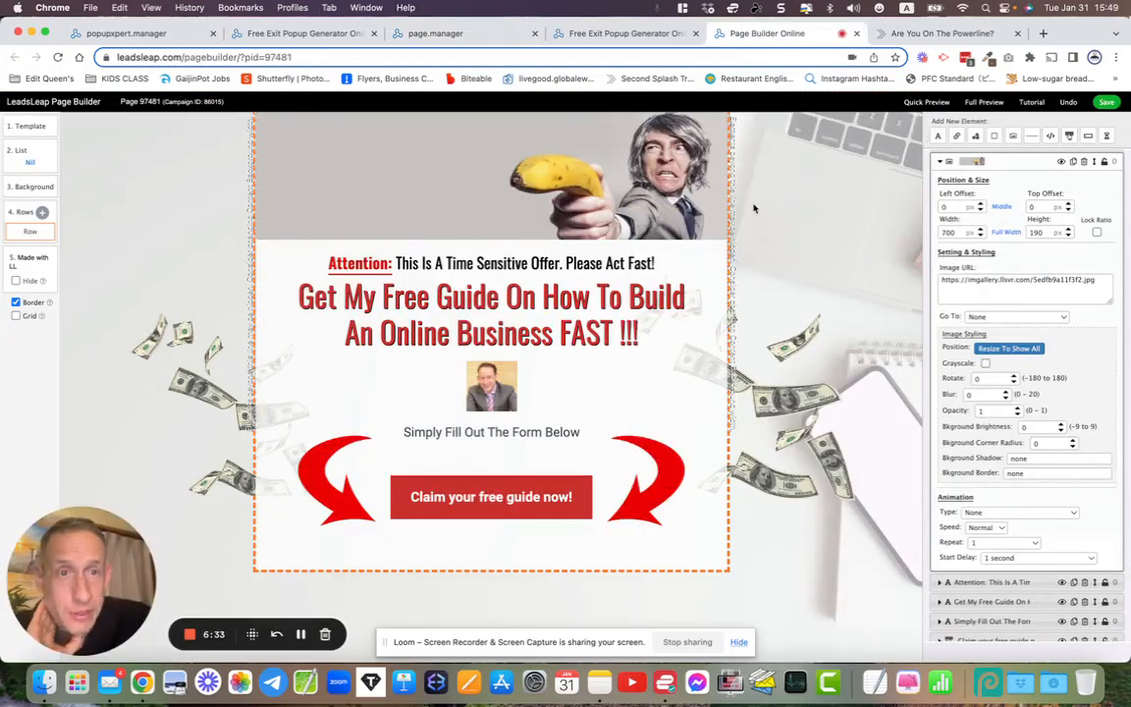
click(980, 103)
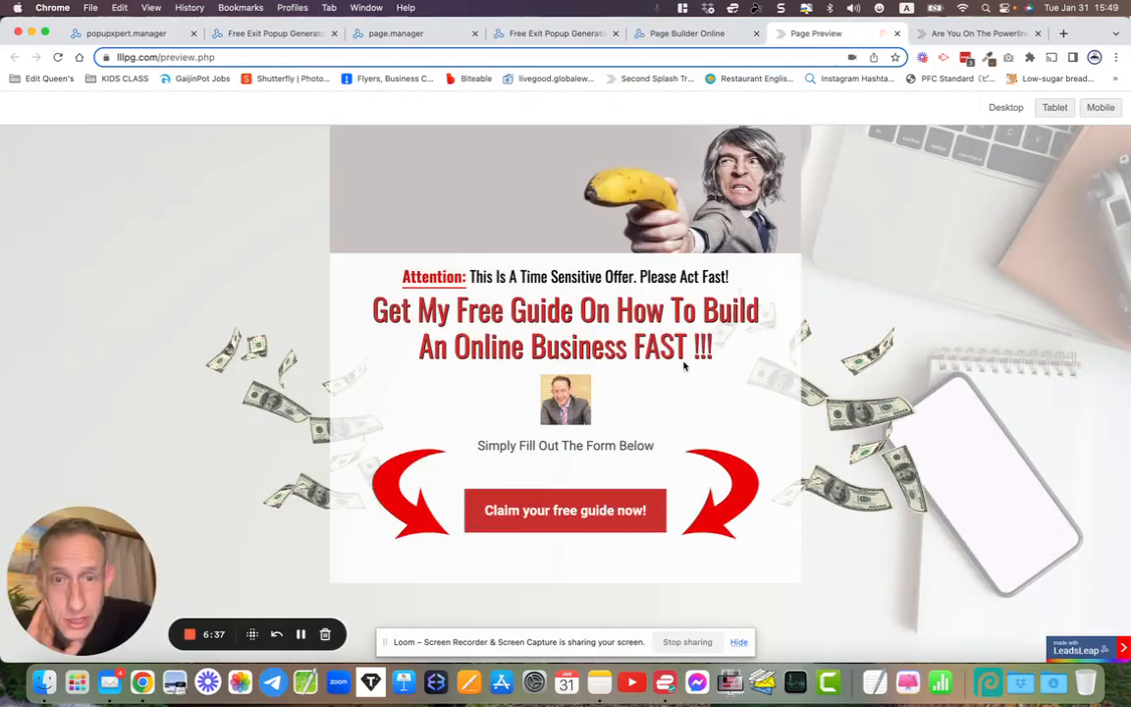
click(555, 506)
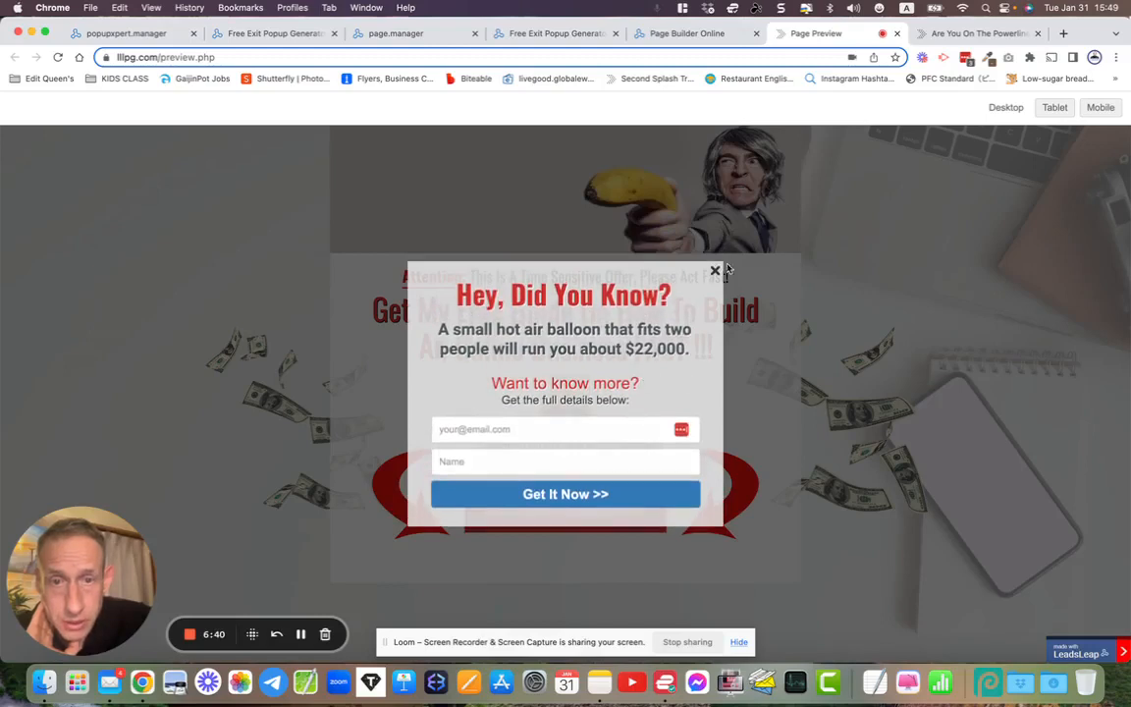
click(722, 269)
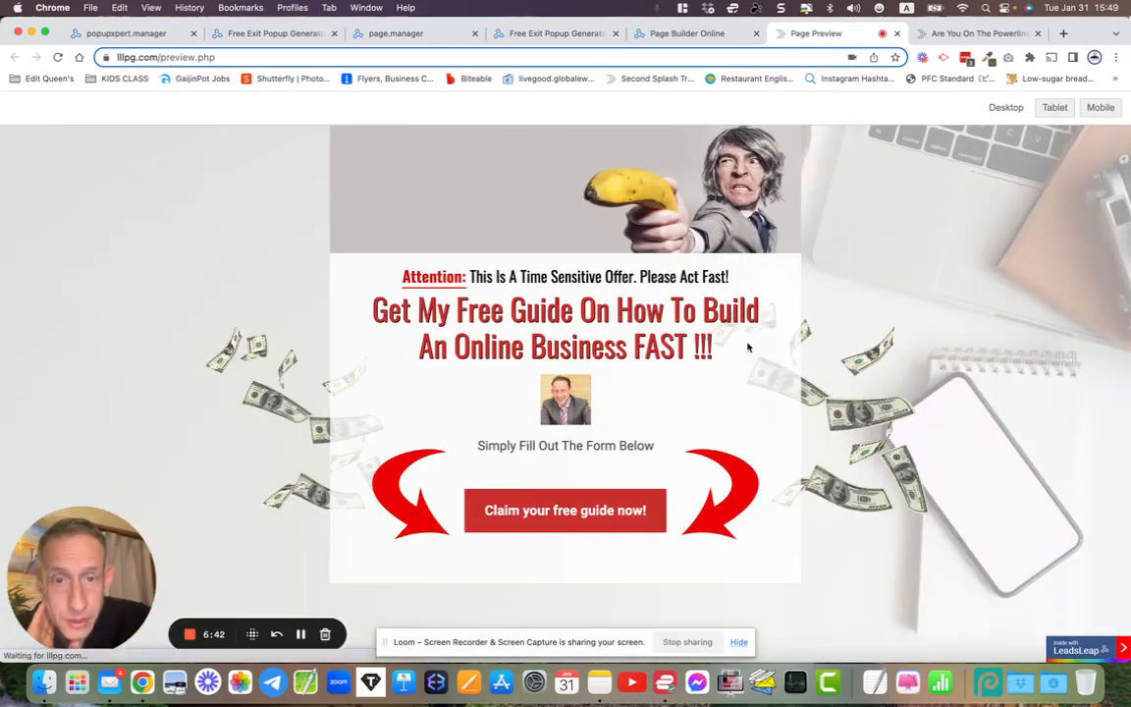
click(568, 511)
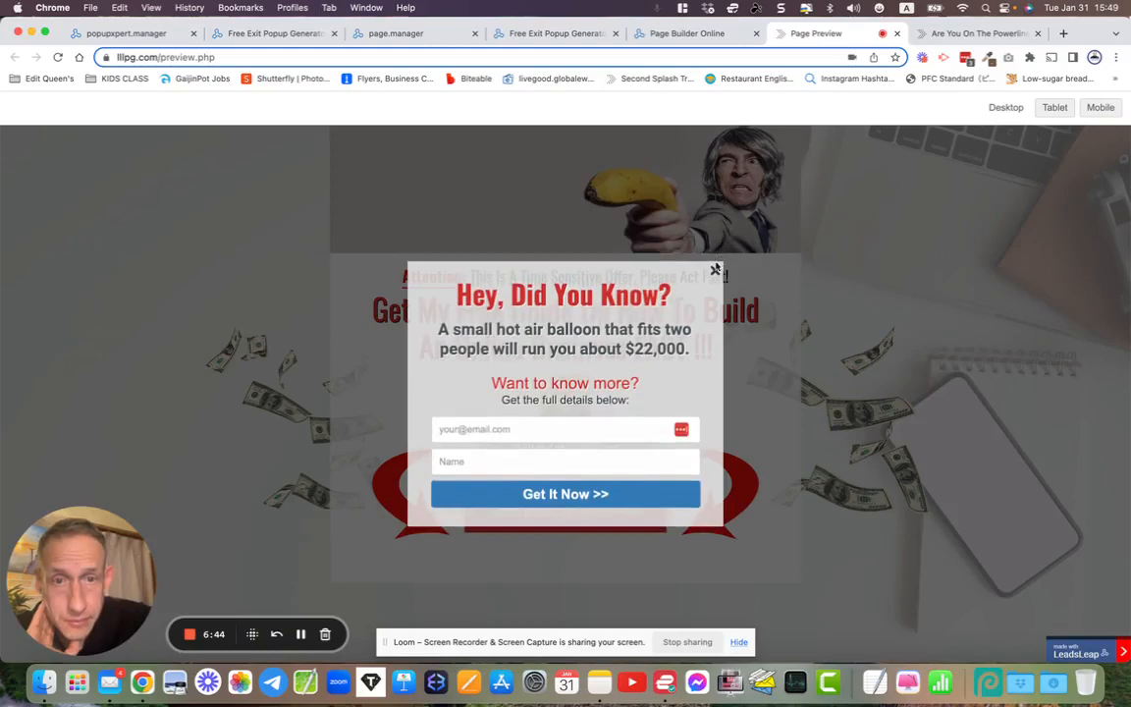
click(716, 268)
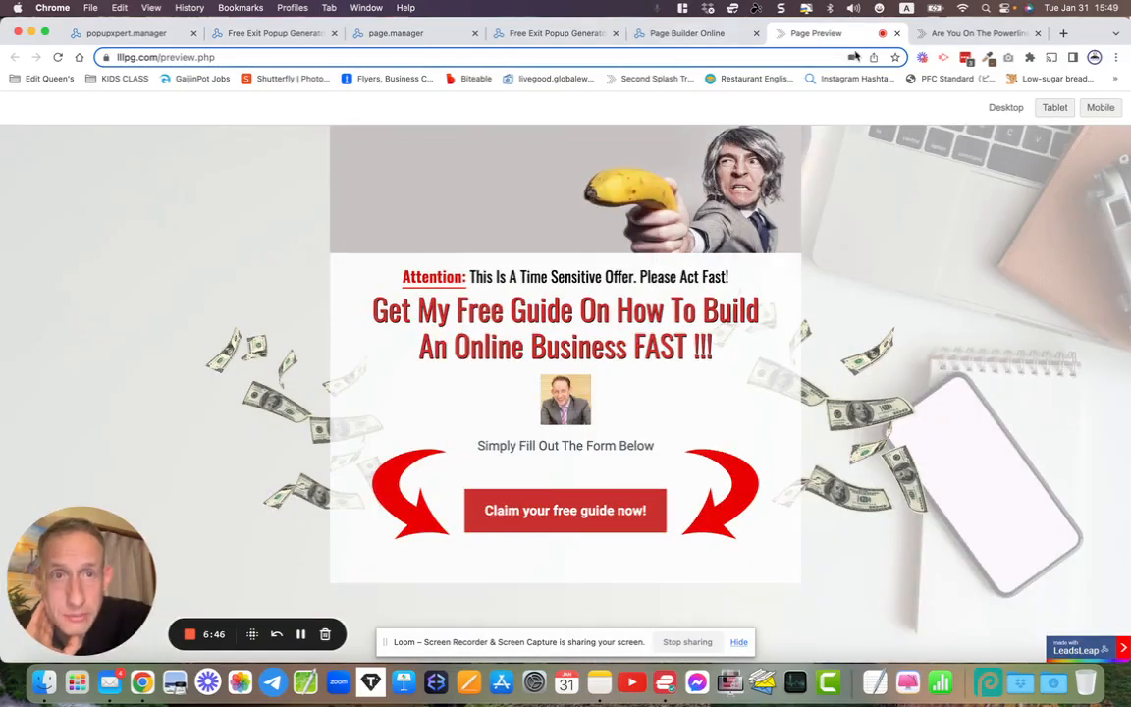
Reload the "Are You On The Powerline?" page and follow the "Lock-In Now!" offer in its timed popup.
click(946, 38)
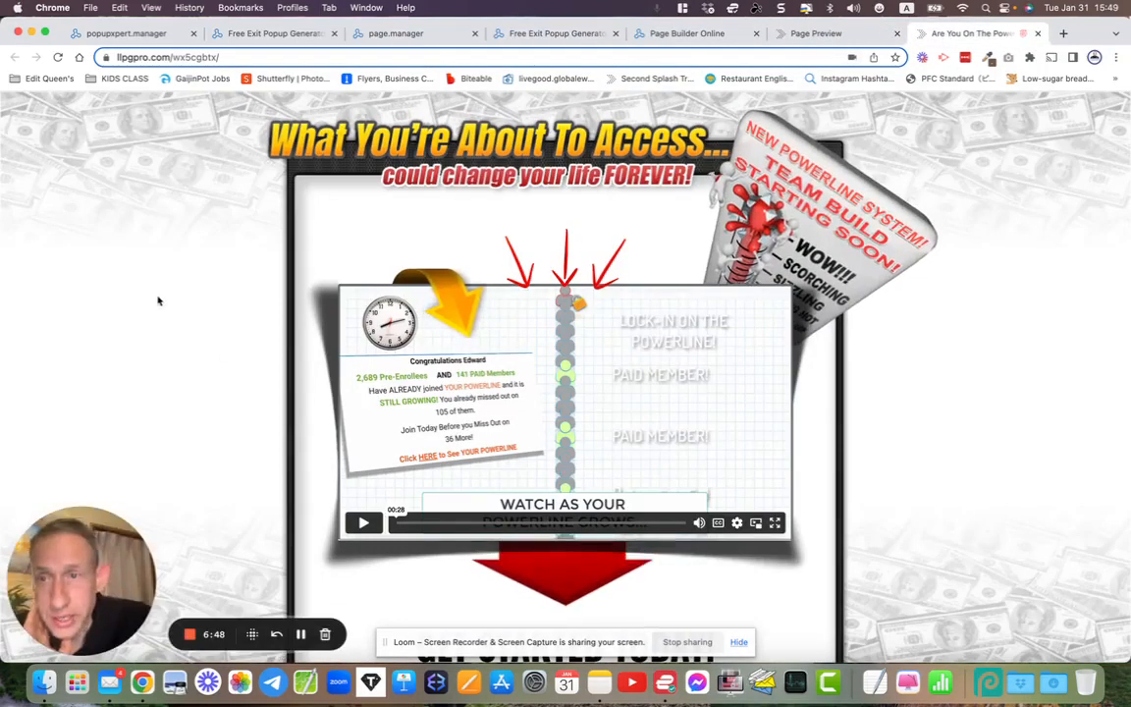
click(59, 58)
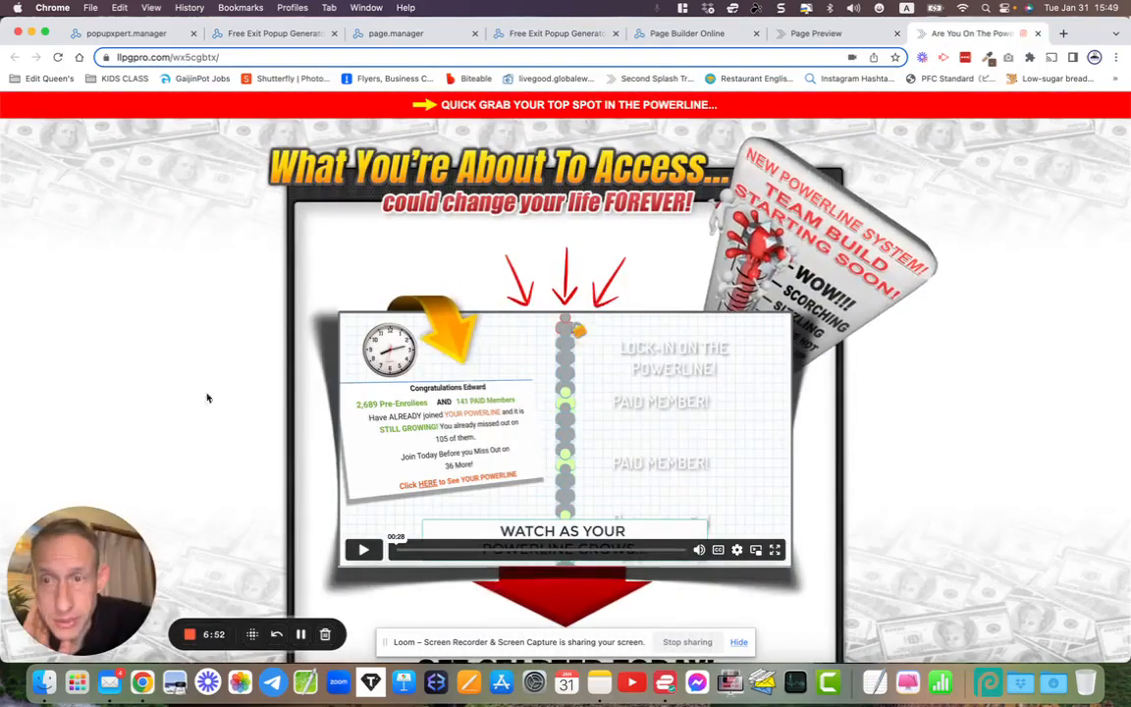
mouse_move(374, 37)
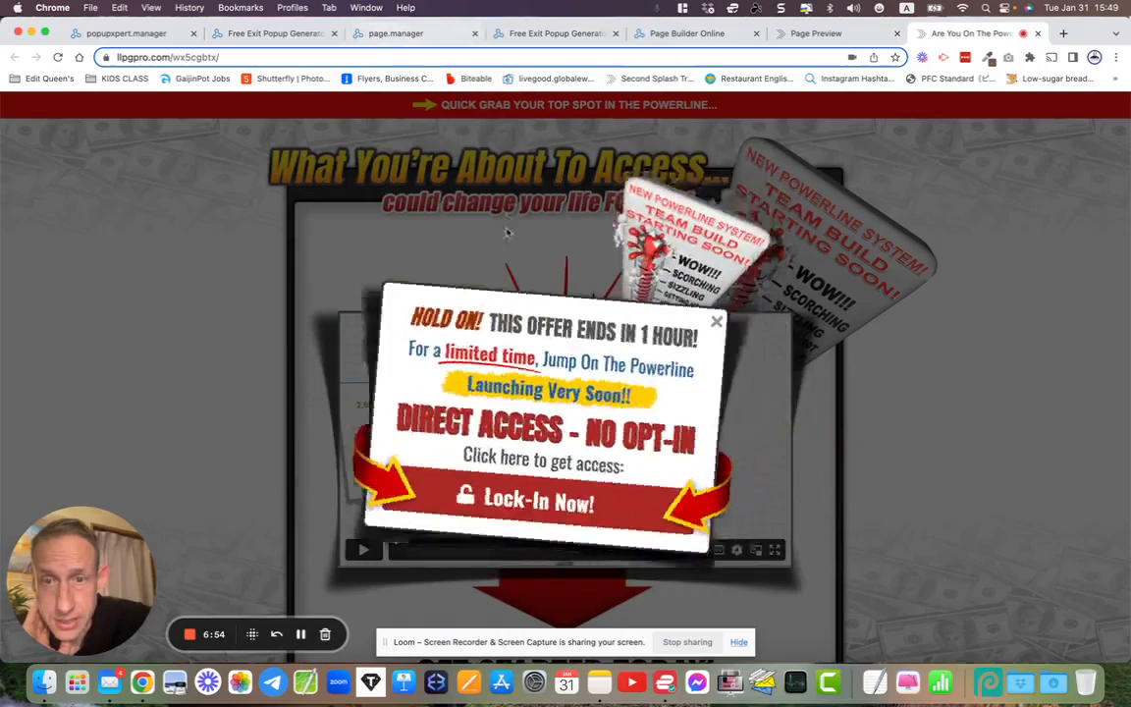
click(516, 502)
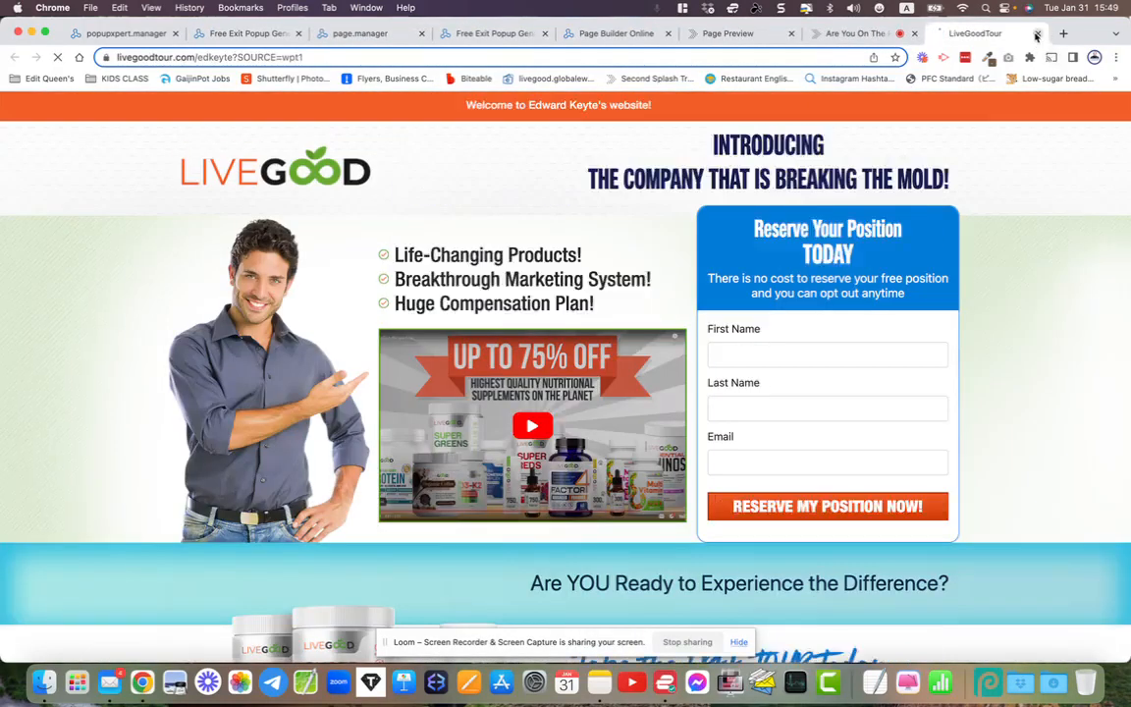
Close the LiveGood page, the Powerline page and the page preview to get back to Page Builder.
click(1036, 34)
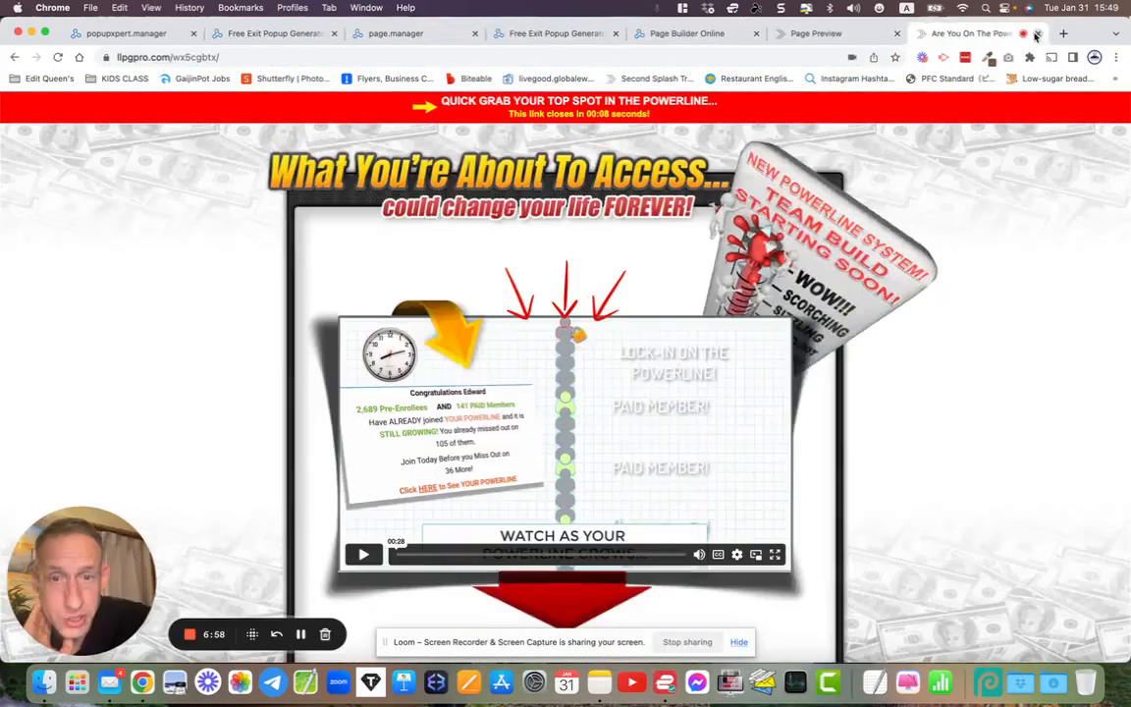
click(1033, 33)
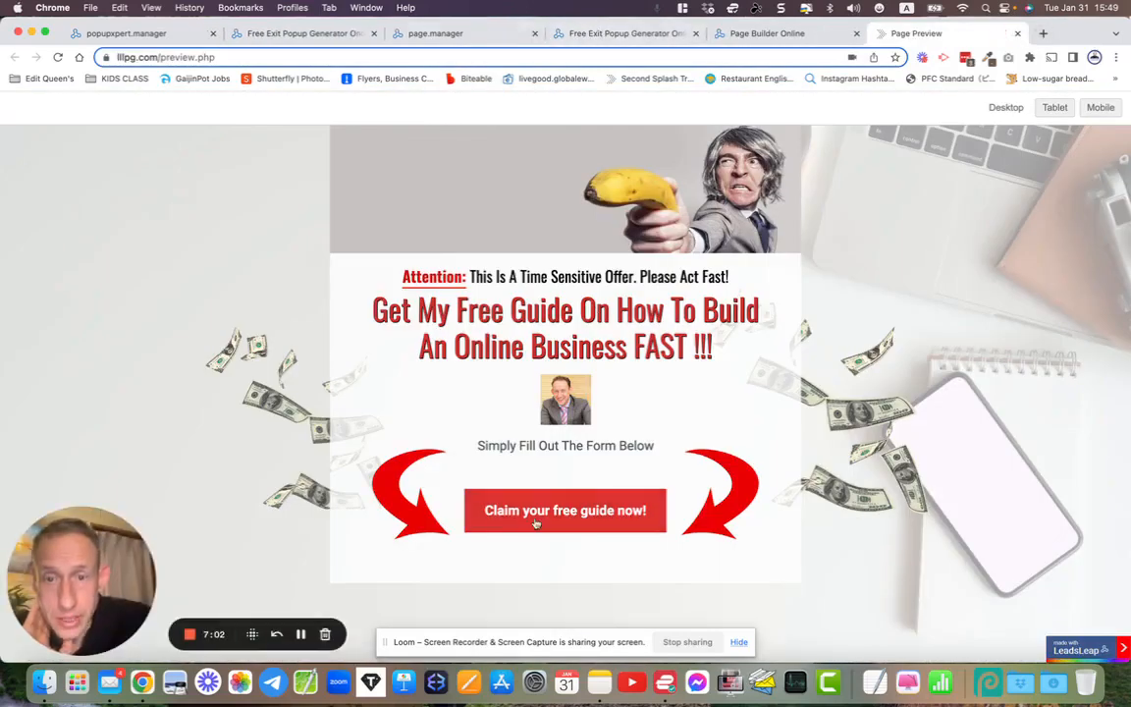
click(1016, 34)
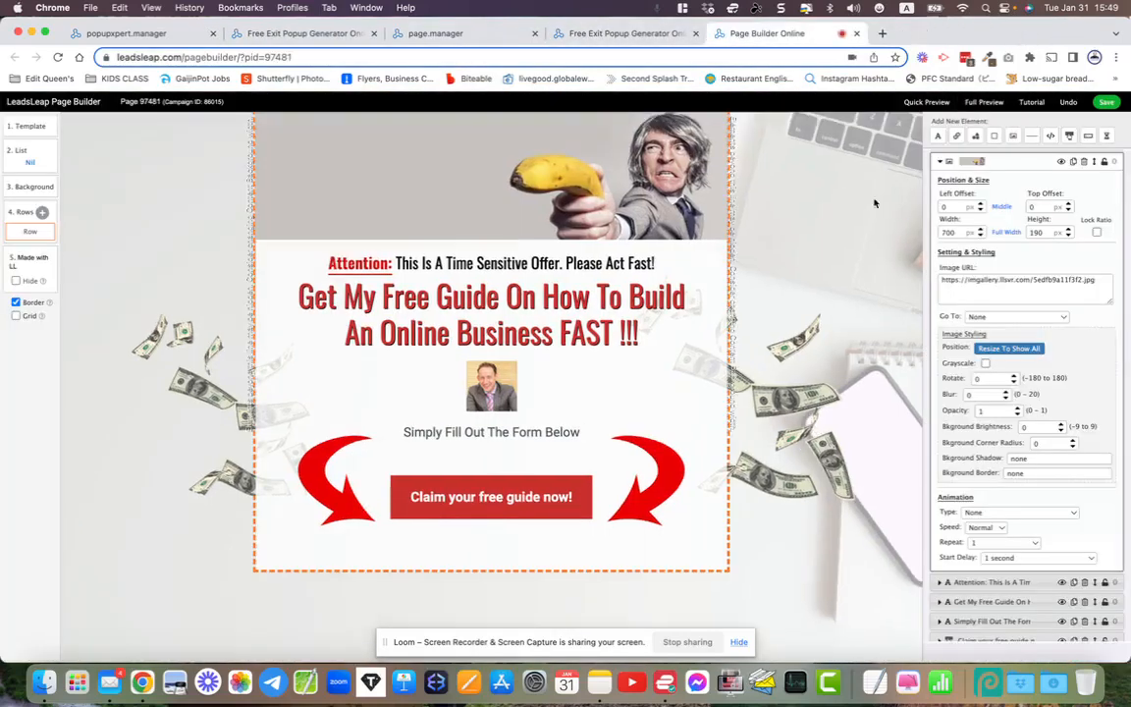
Switch to the PopupXpert editor, set Form 28169 to activate On Exit, and save the form.
click(526, 491)
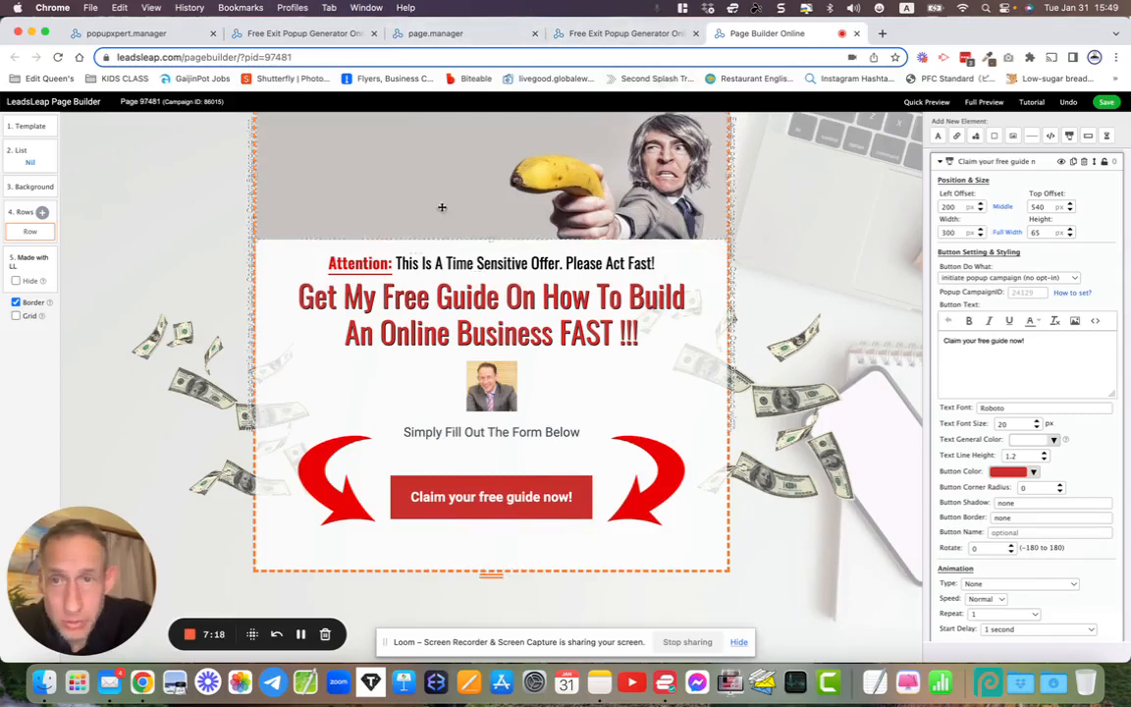
click(309, 33)
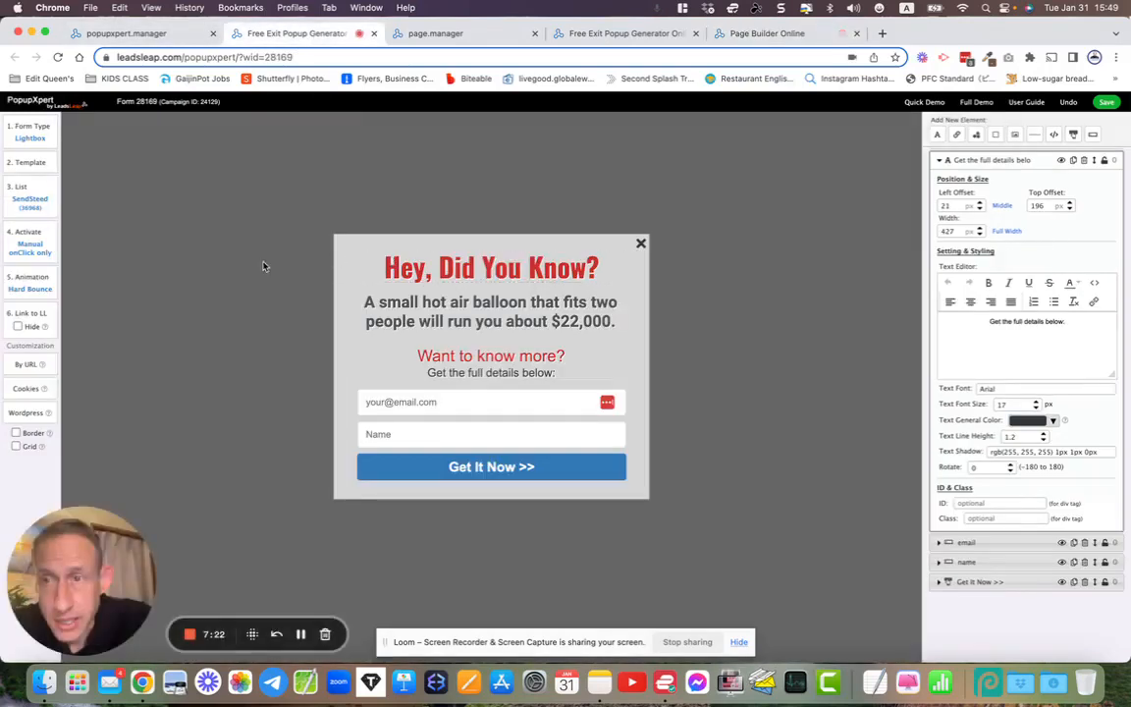
click(33, 247)
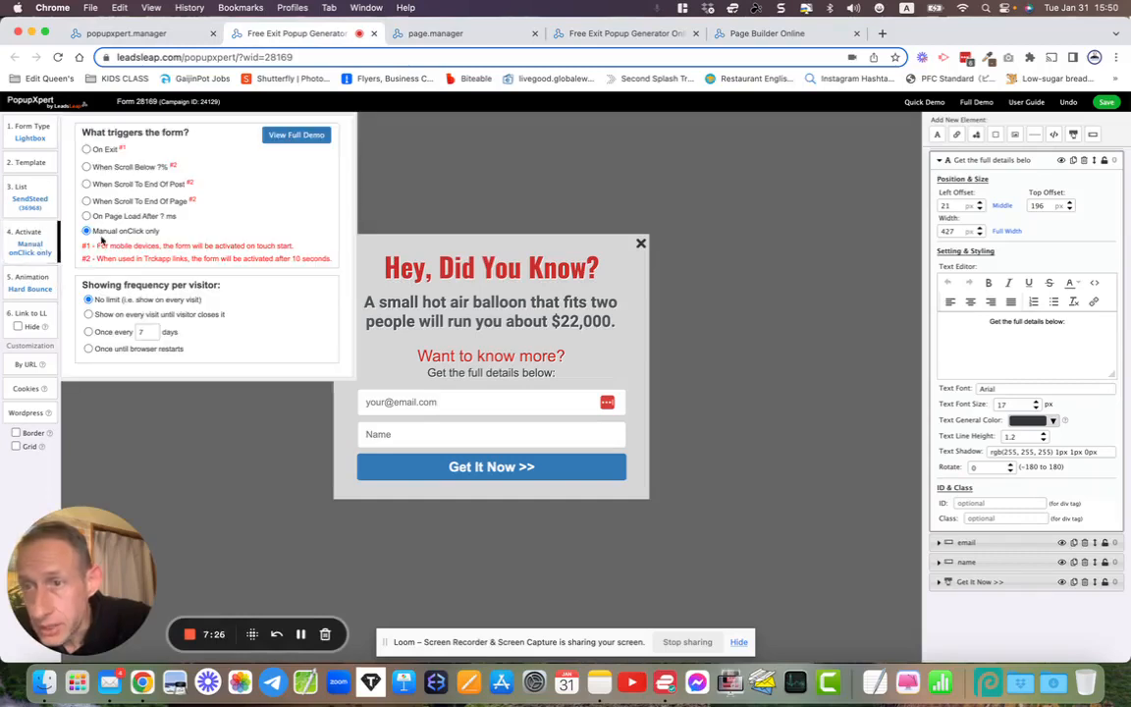
click(87, 150)
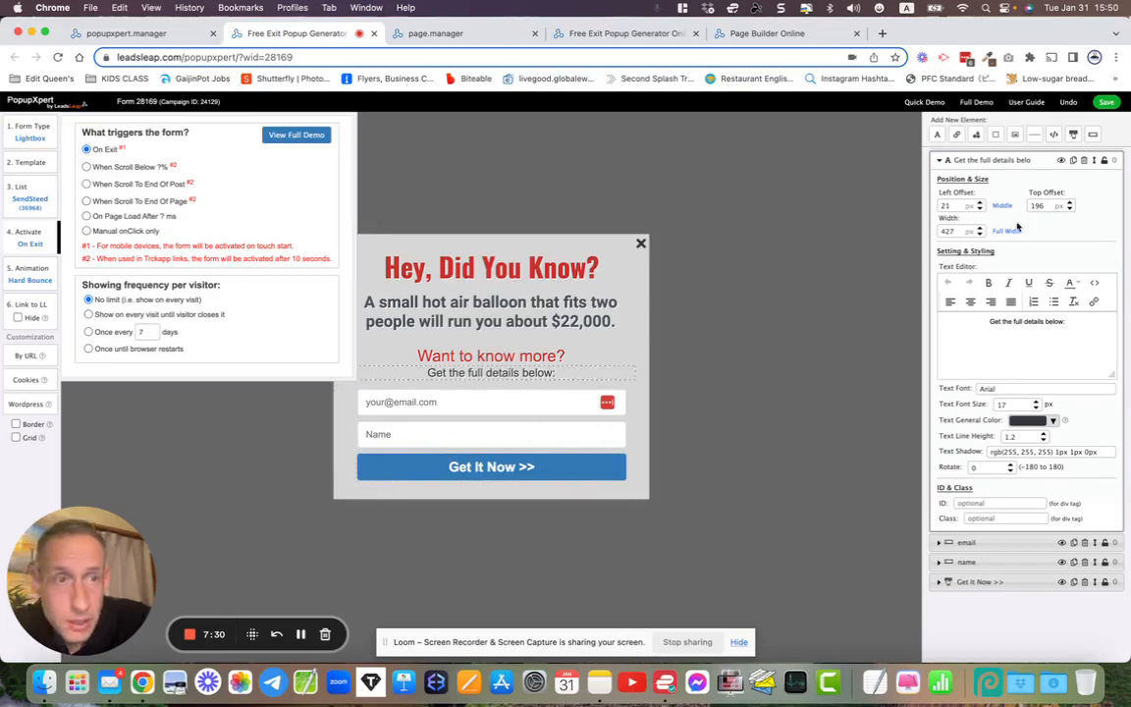
click(1105, 103)
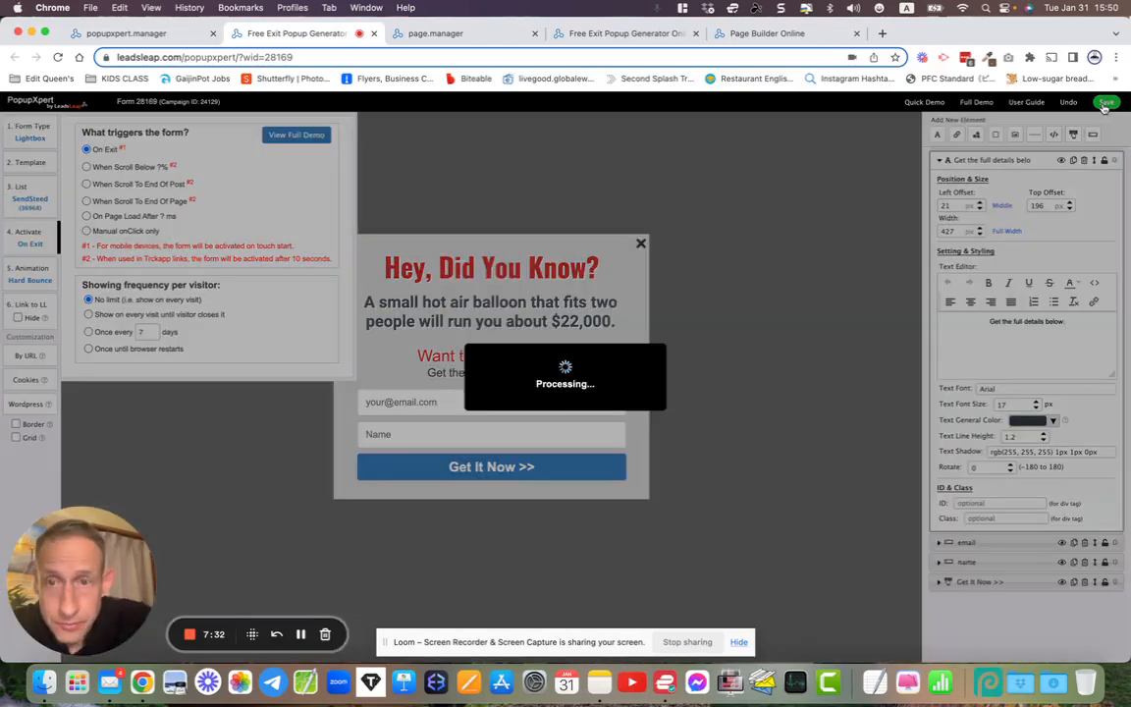
click(683, 132)
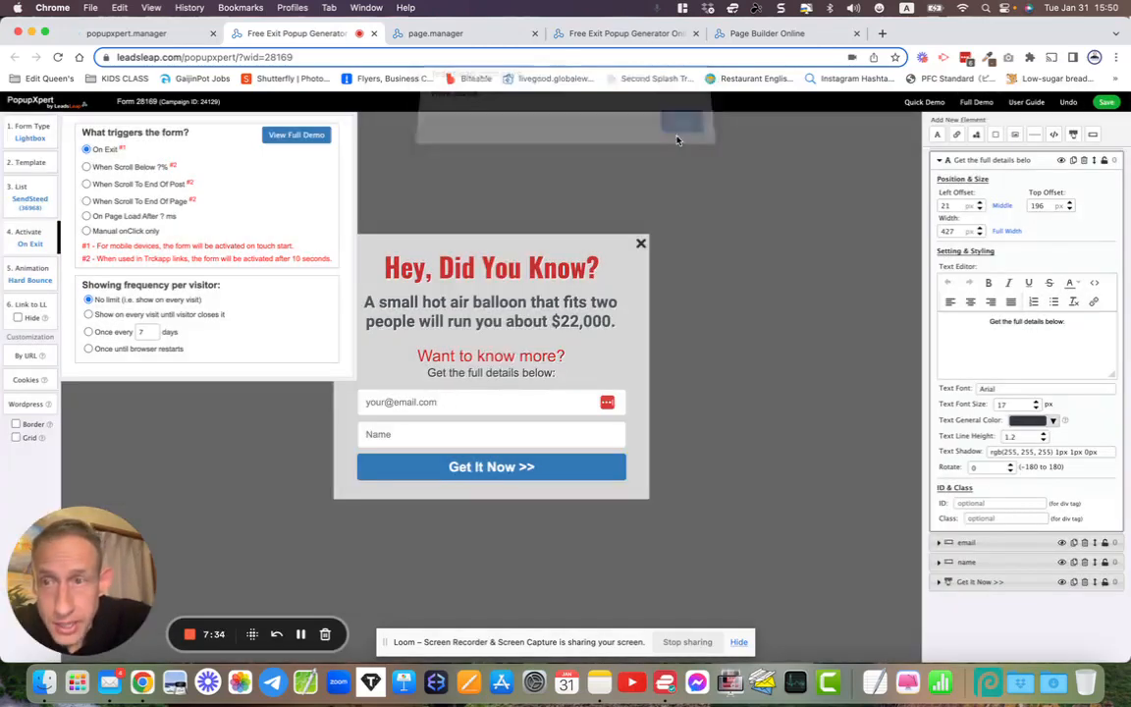
click(466, 225)
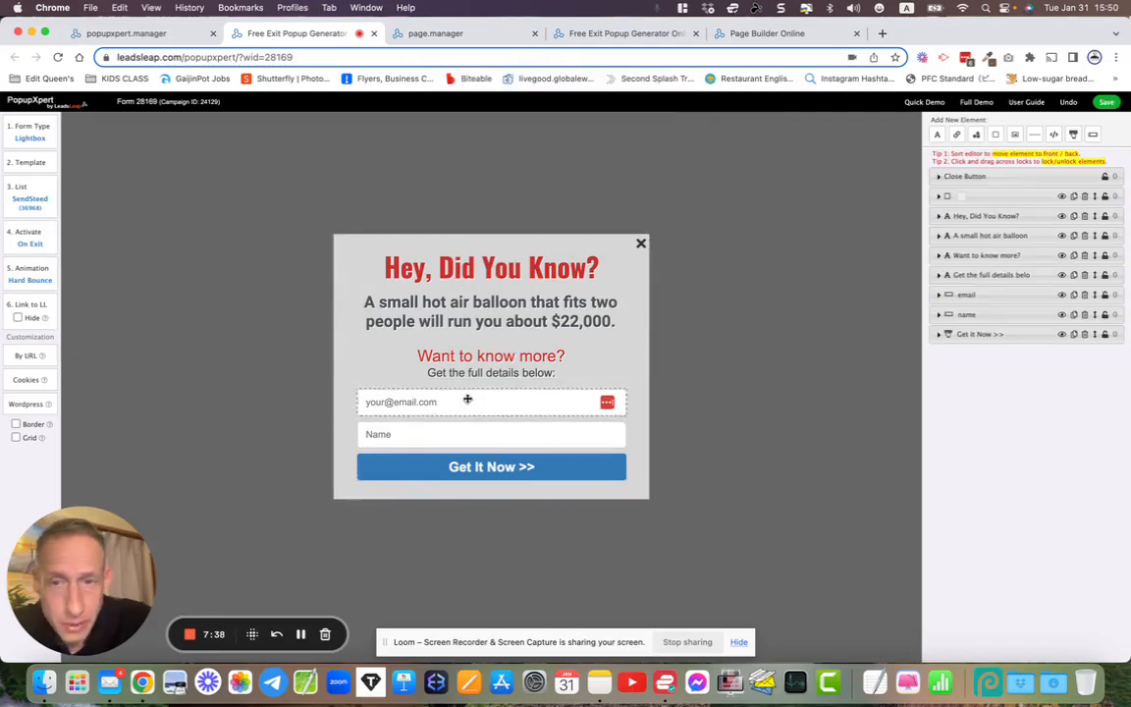
Review the available actions for the popup form's "Get It Now >>" button.
click(452, 466)
click(994, 277)
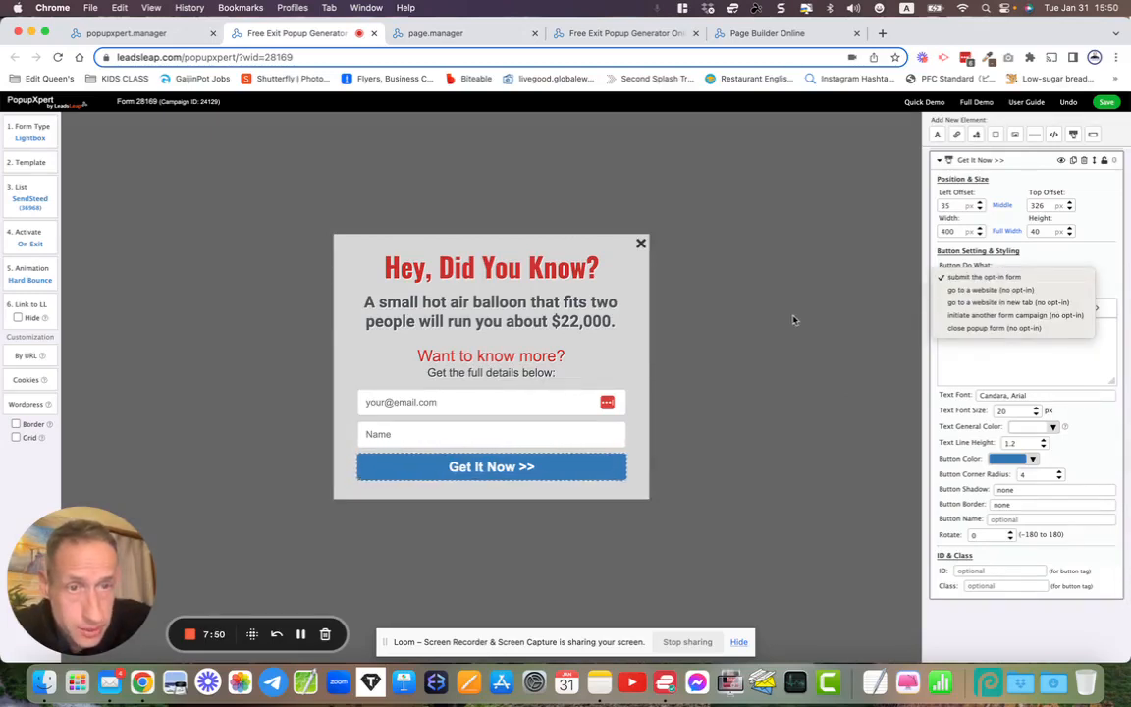
click(712, 283)
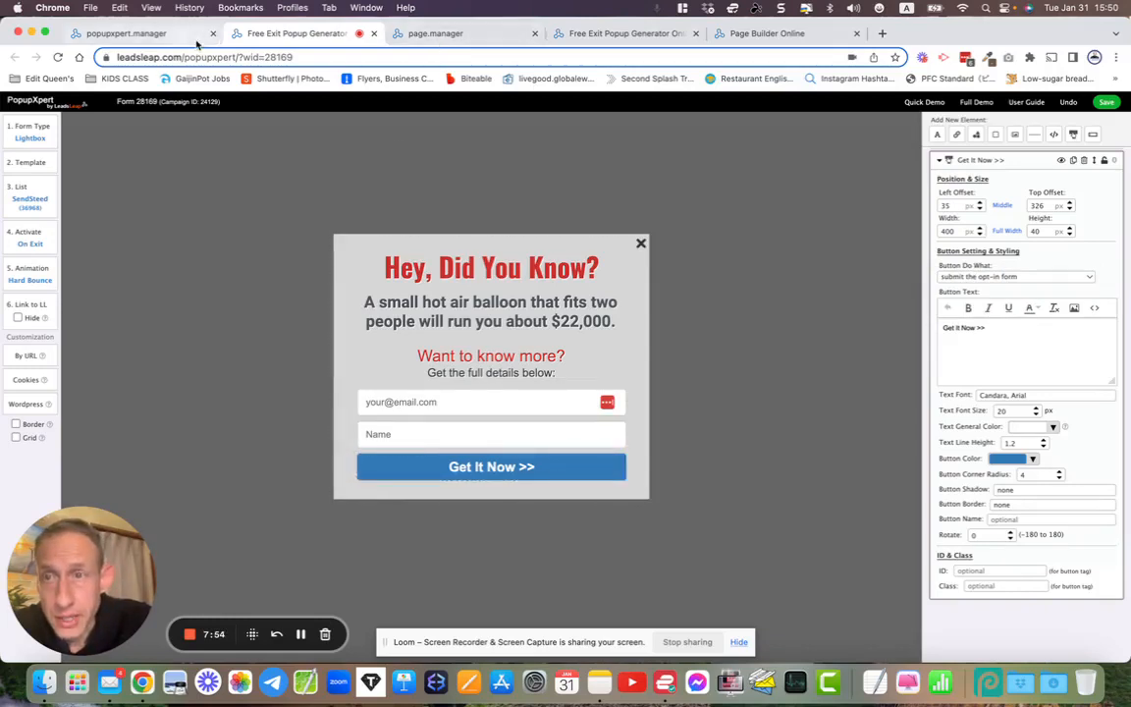
Check the Insert Popup setting of the "My new page 1" campaign in Page Manager.
click(441, 35)
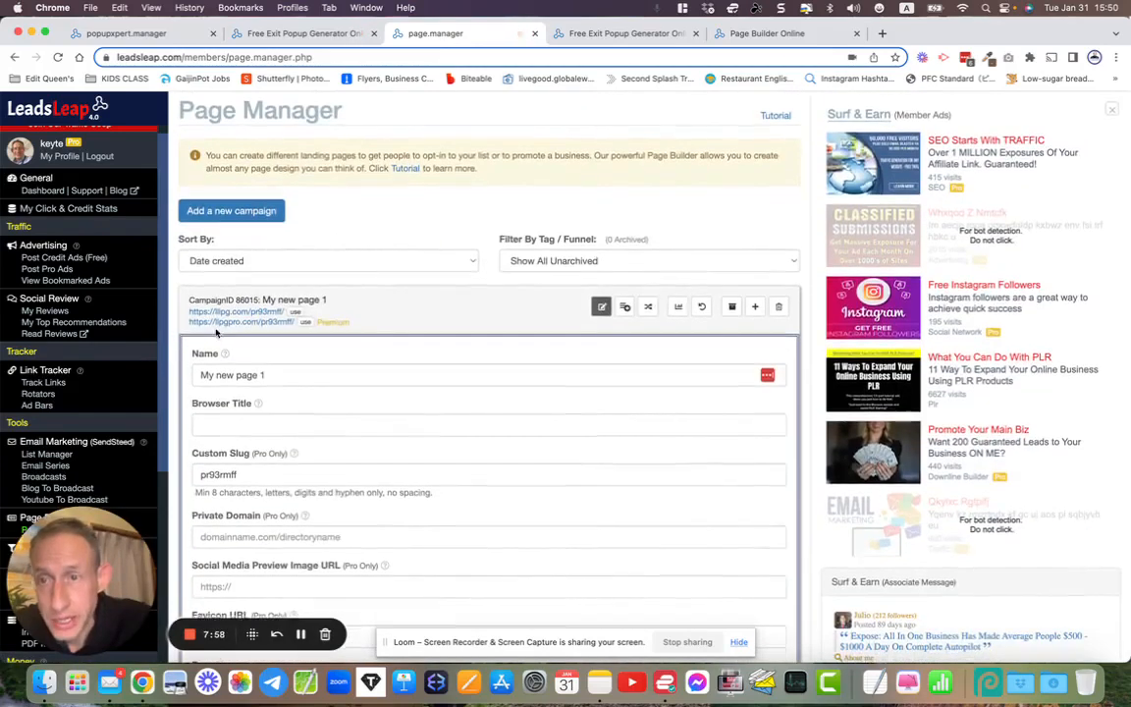
scroll(218, 314, down, 2)
scroll(218, 265, down, 1)
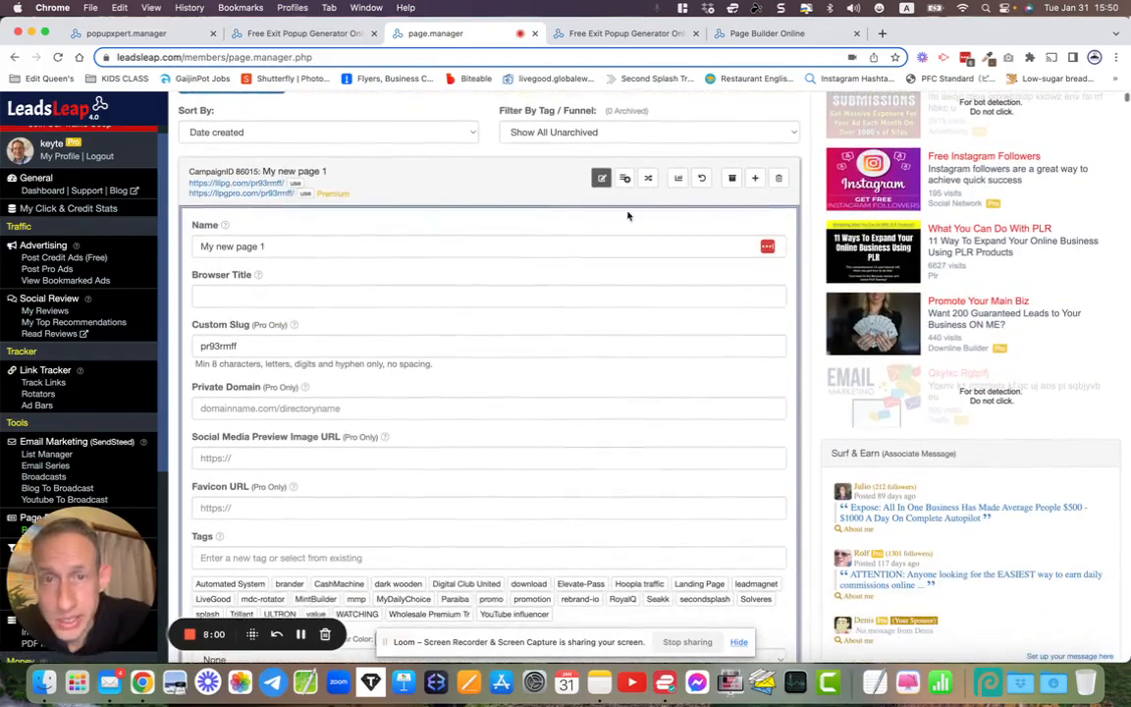
scroll(349, 292, down, 1)
scroll(349, 291, down, 5)
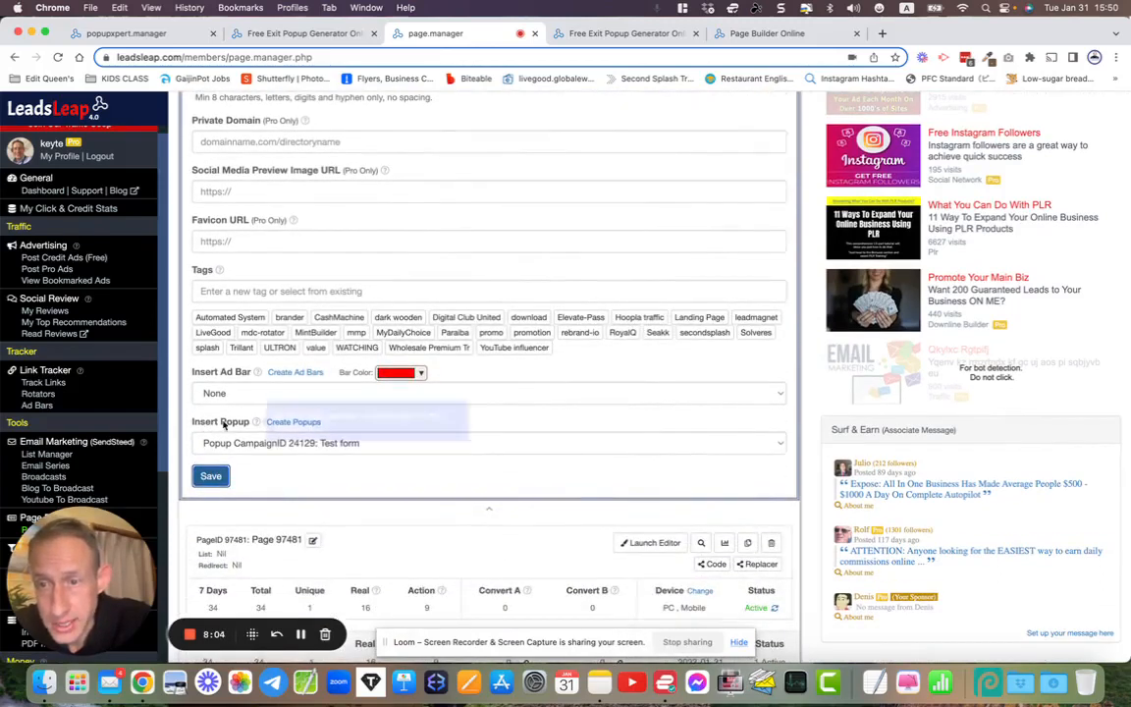
click(236, 447)
click(236, 447)
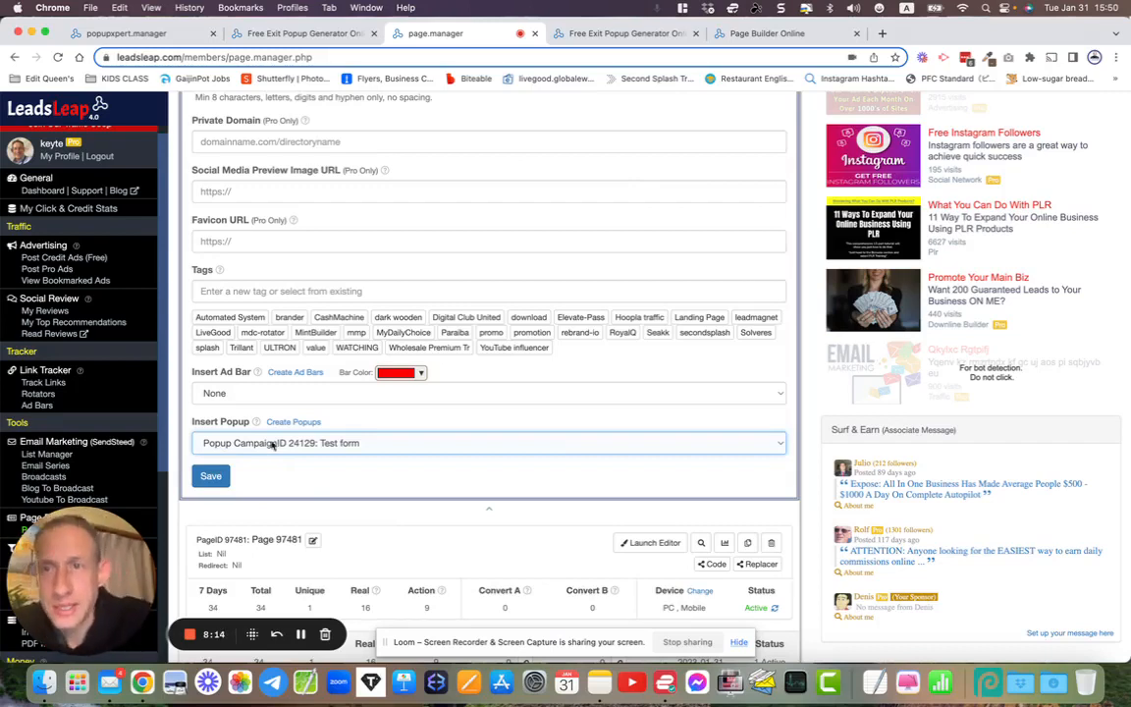
Return to the PopupXpert editor and review the form's trigger options.
click(267, 33)
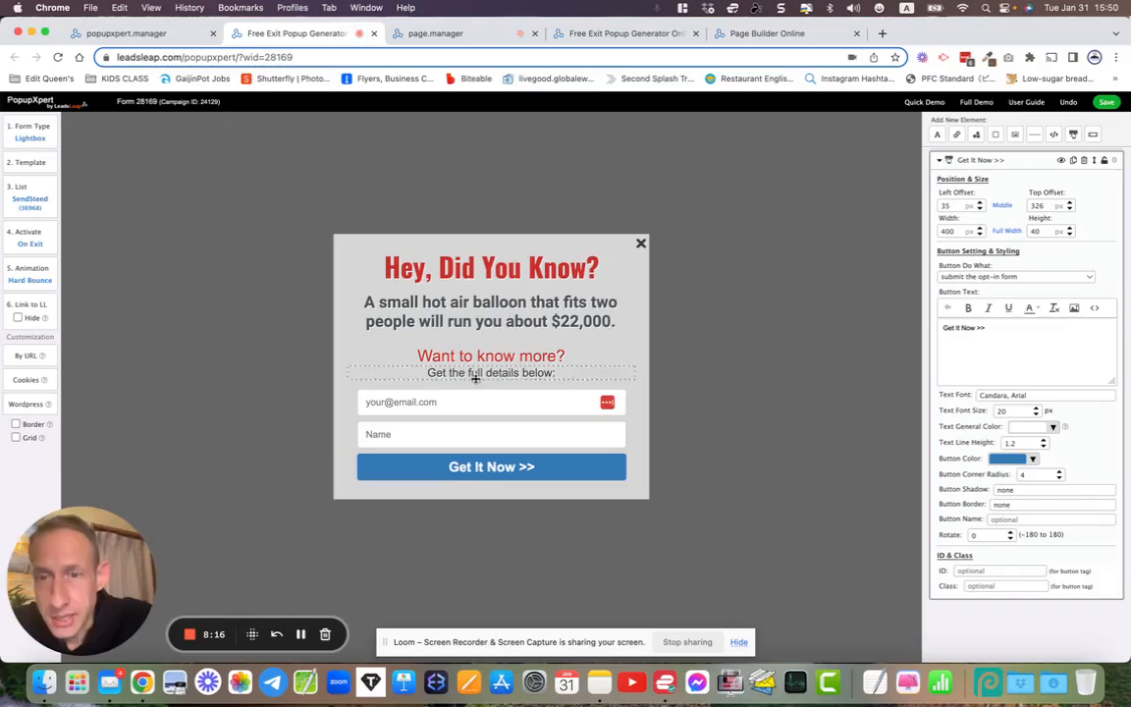
click(28, 231)
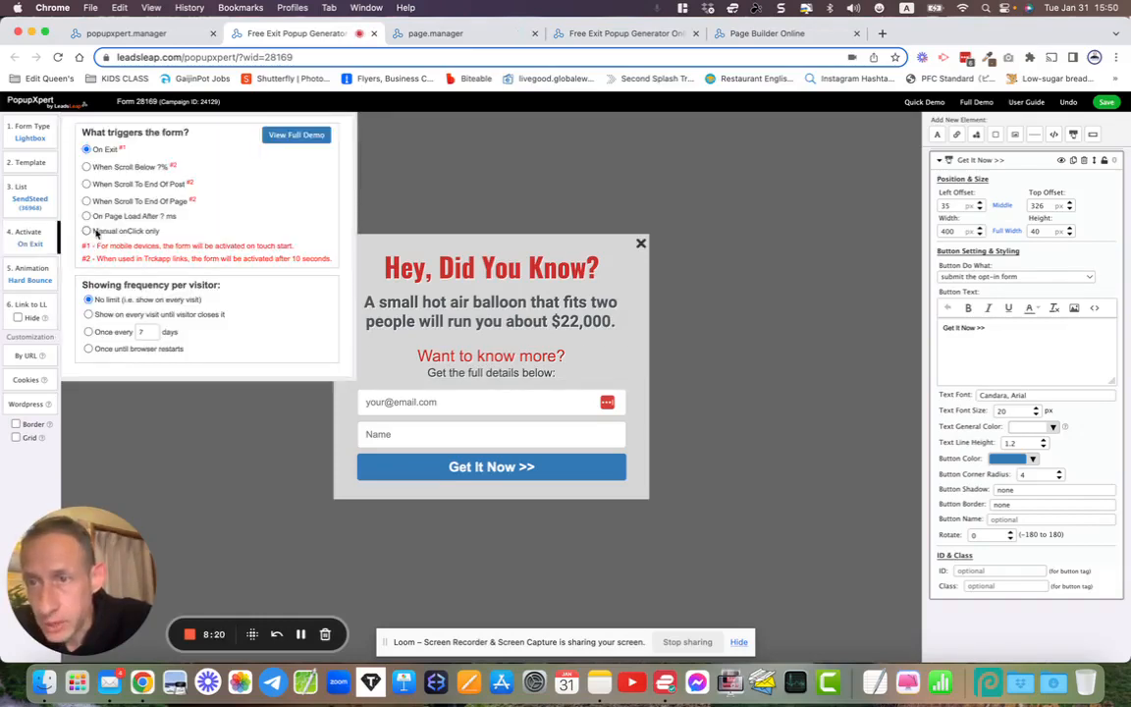
click(433, 202)
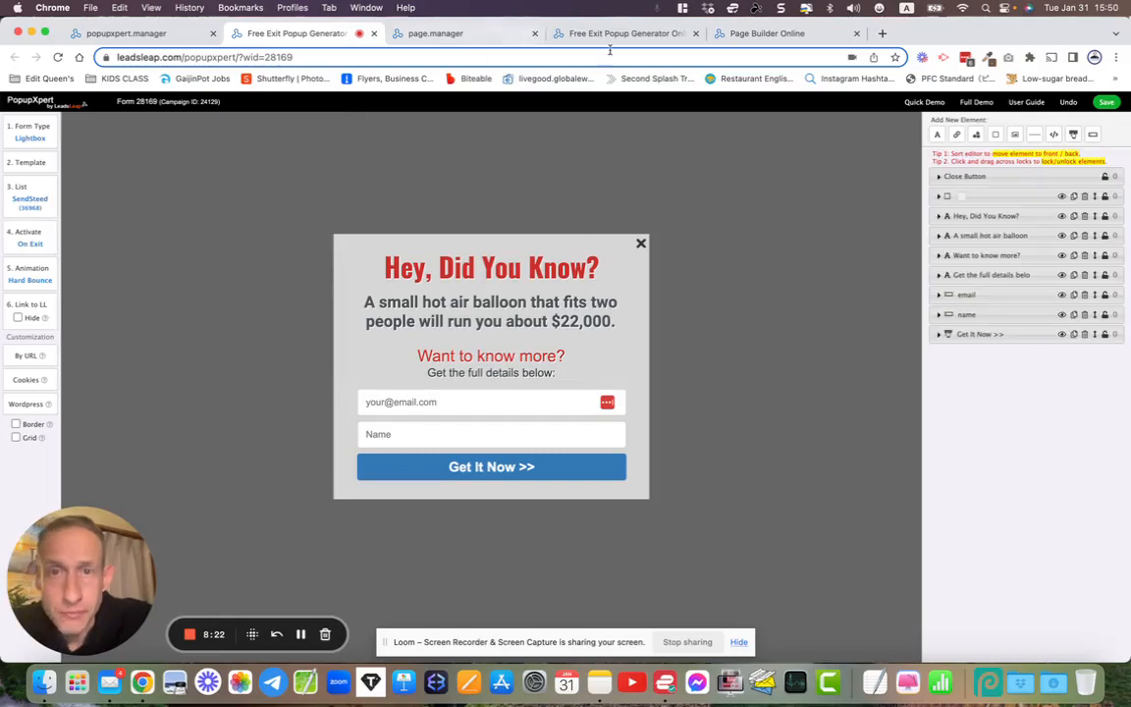
Close Page Builder, Page Manager and both popup editors to get back to the Form / Popup Manager.
click(764, 33)
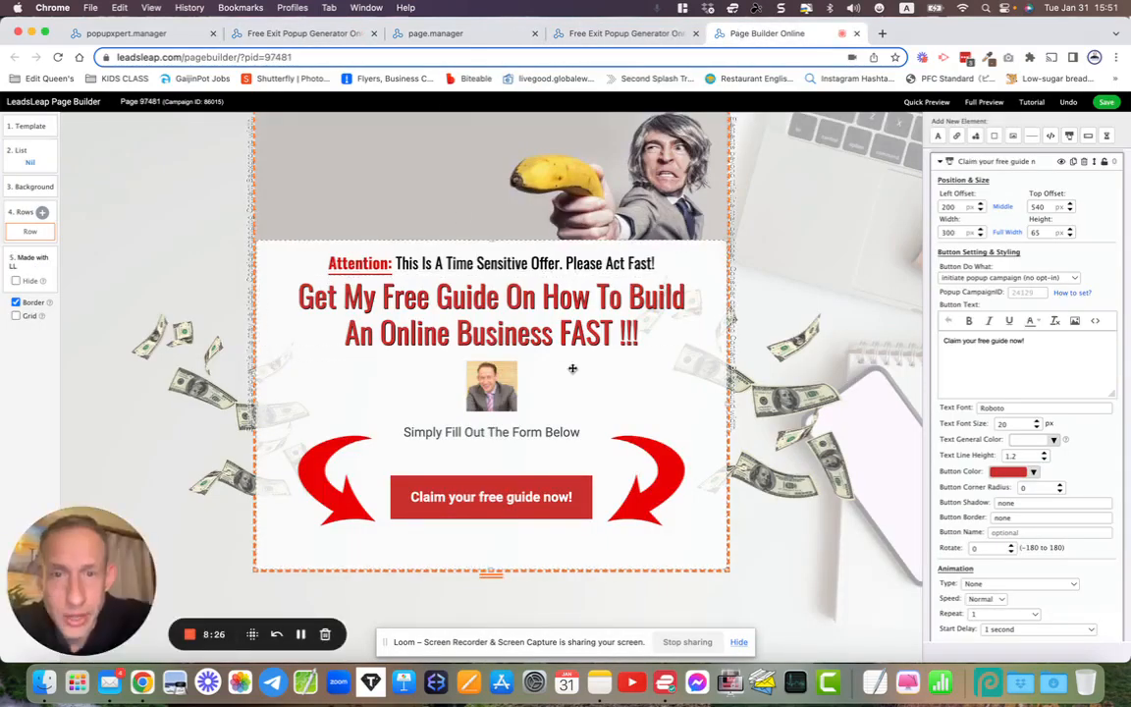
click(856, 33)
click(617, 276)
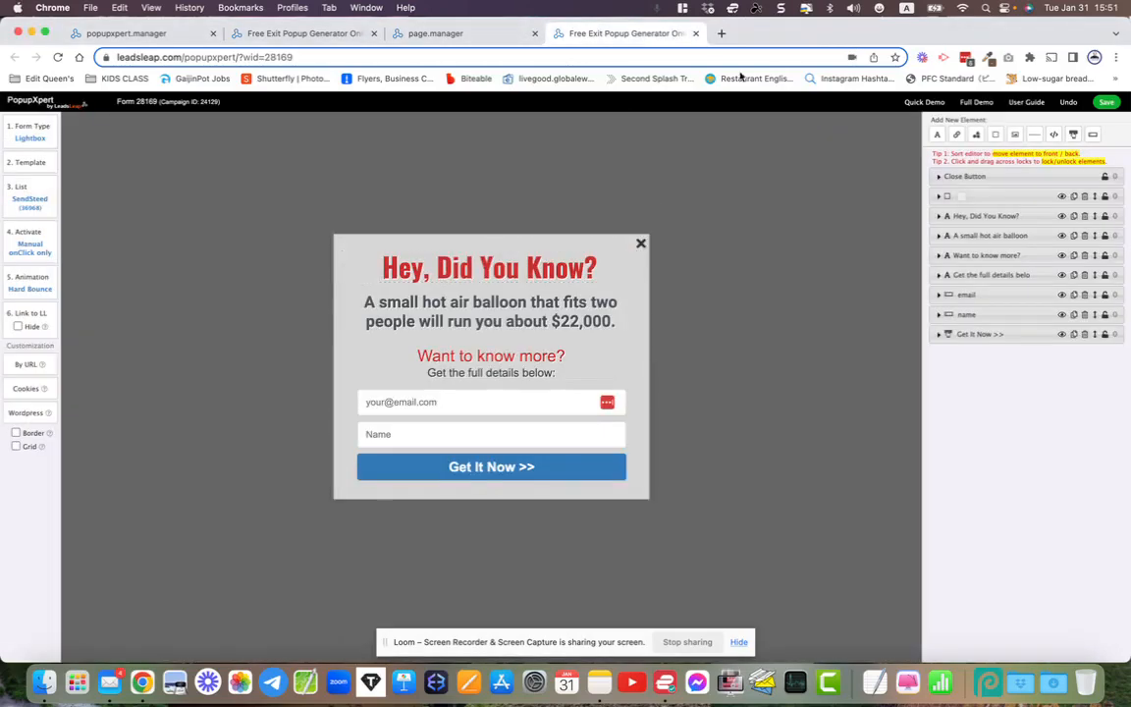
key(super+w)
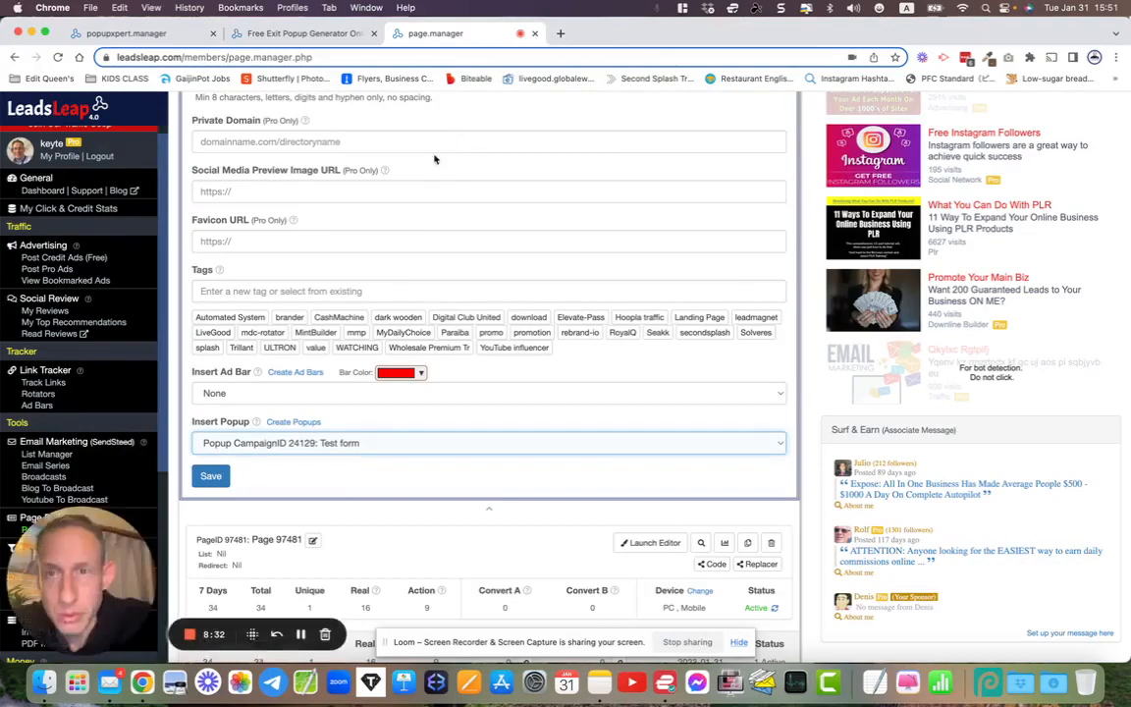
click(535, 34)
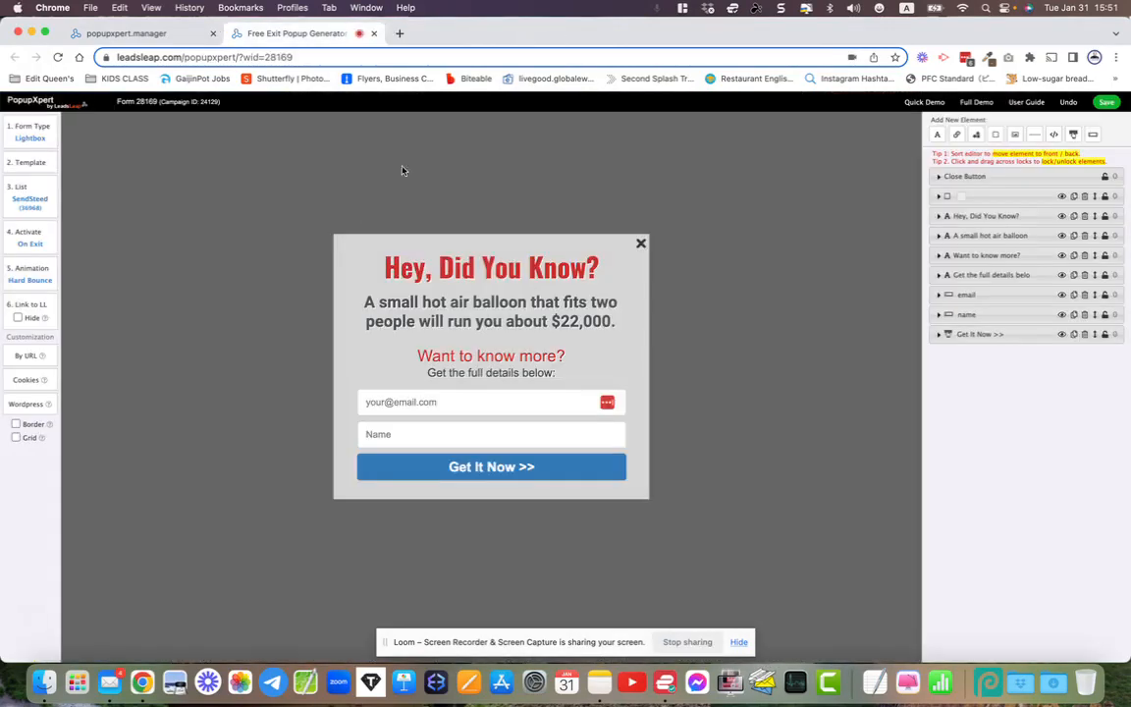
click(374, 35)
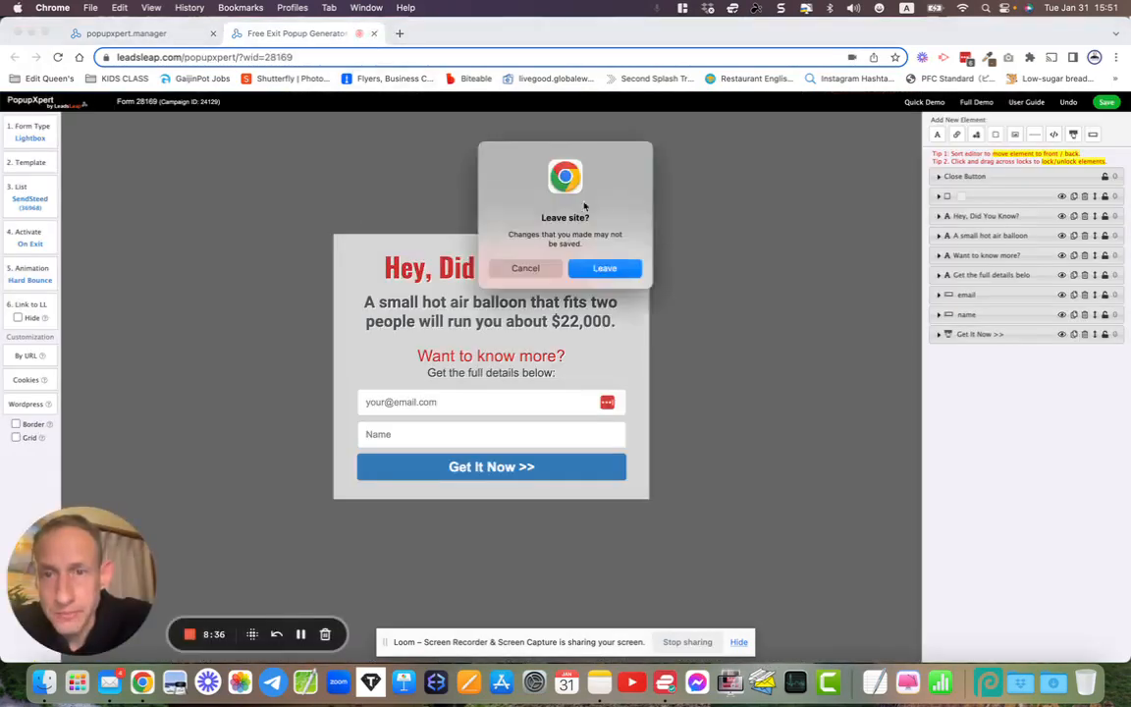
click(601, 267)
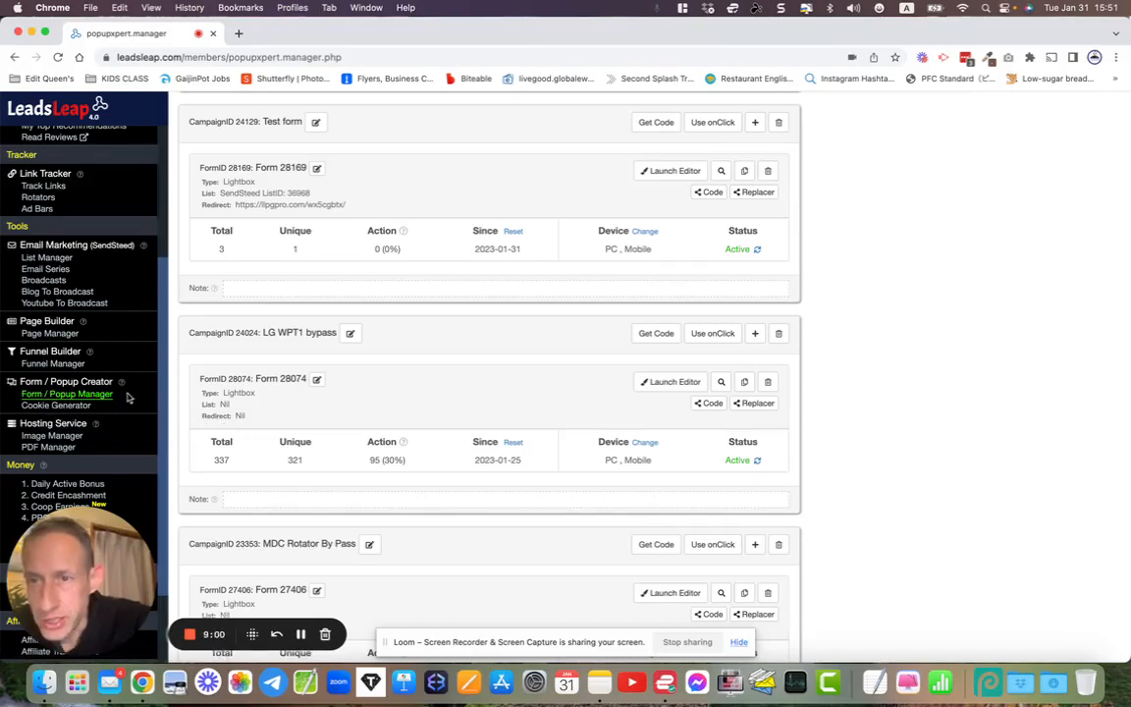
Try to get the campaign code for the "My popup1" campaign.
scroll(248, 413, up, 5)
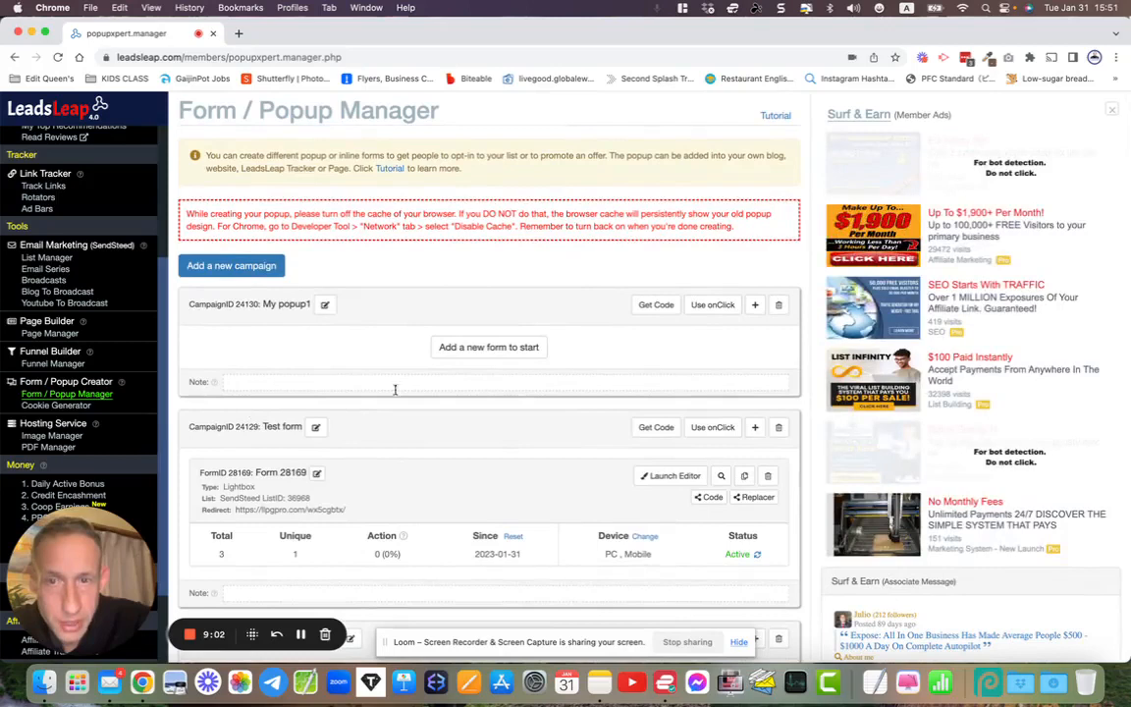
click(656, 304)
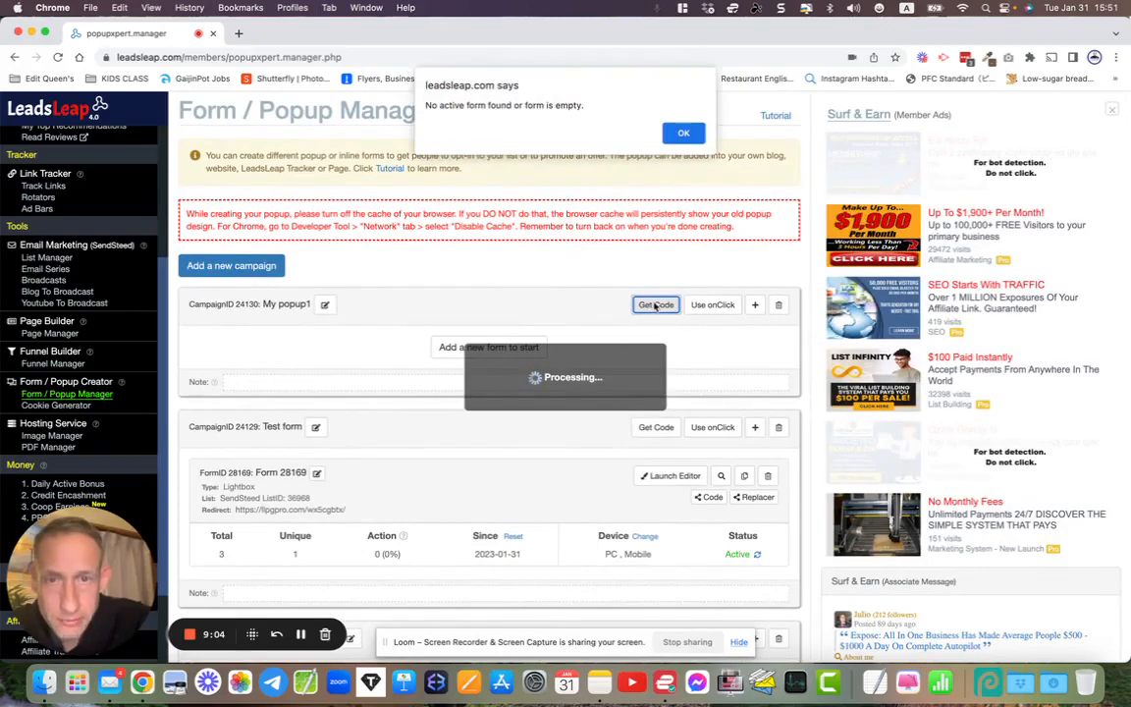
click(680, 144)
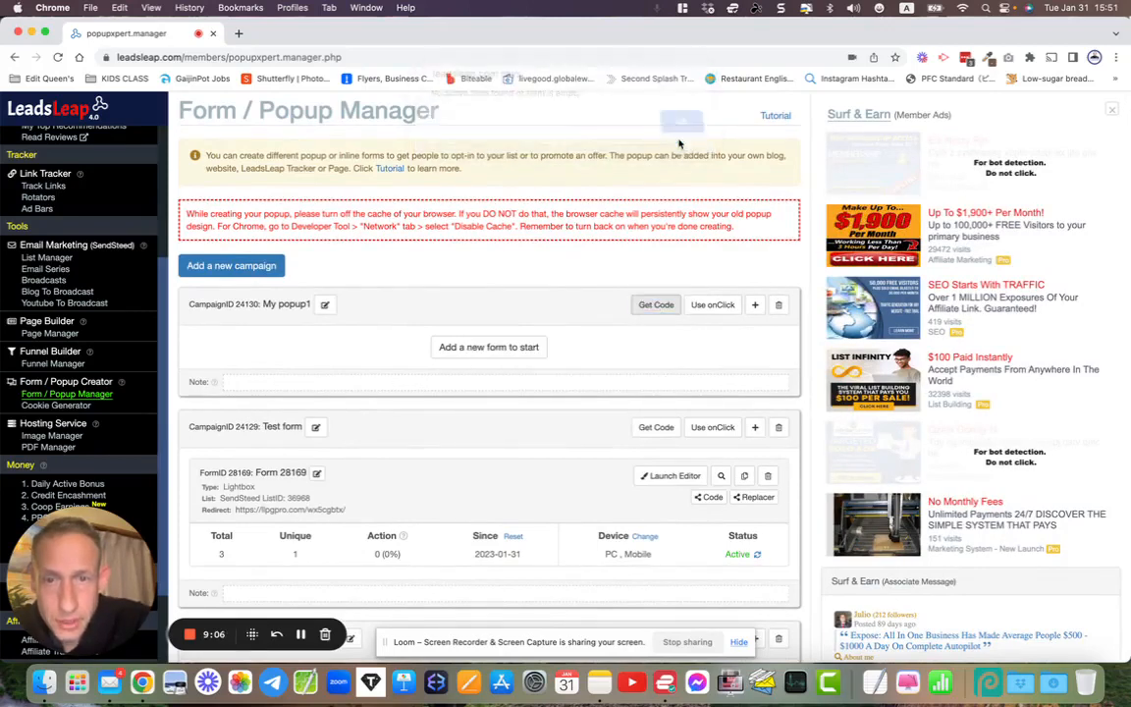
Get the "Test form" campaign code for Other websites and select the whole script.
scroll(657, 384, down, 2)
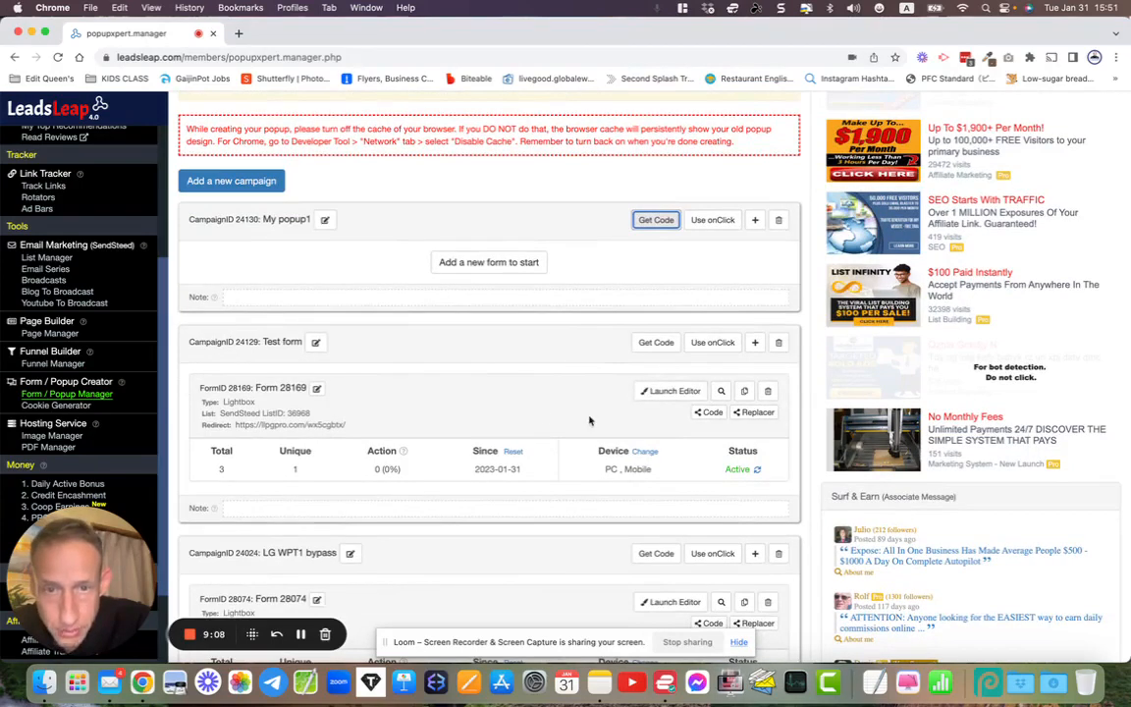
click(656, 343)
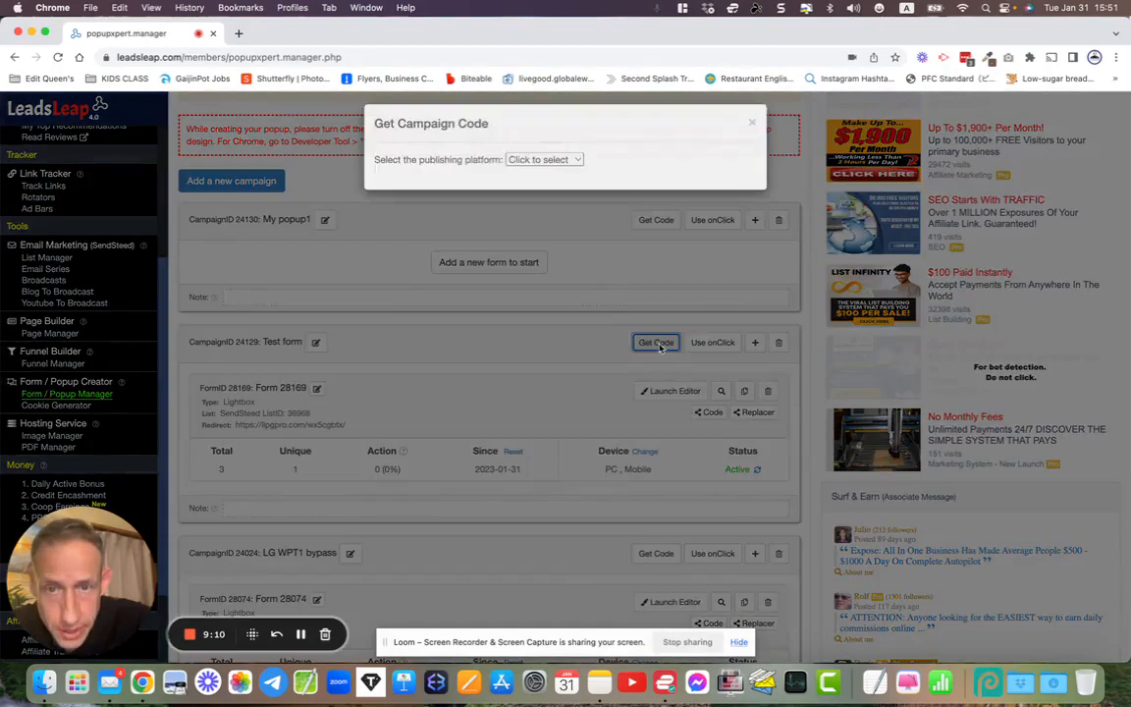
click(543, 168)
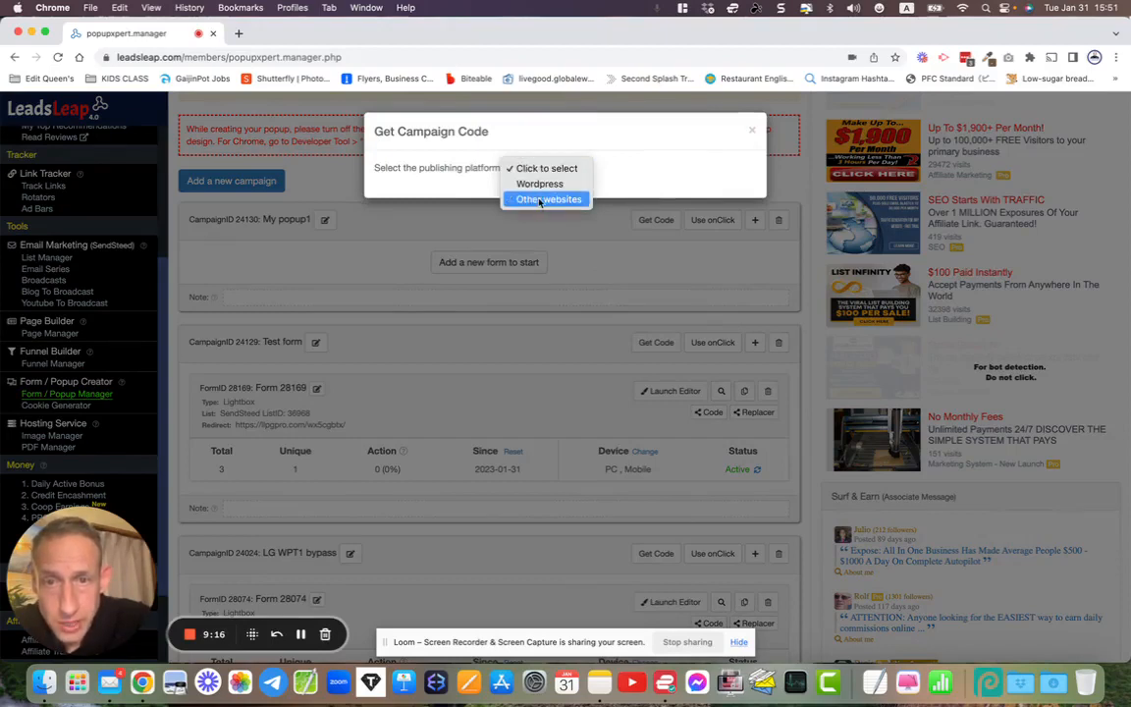
click(546, 199)
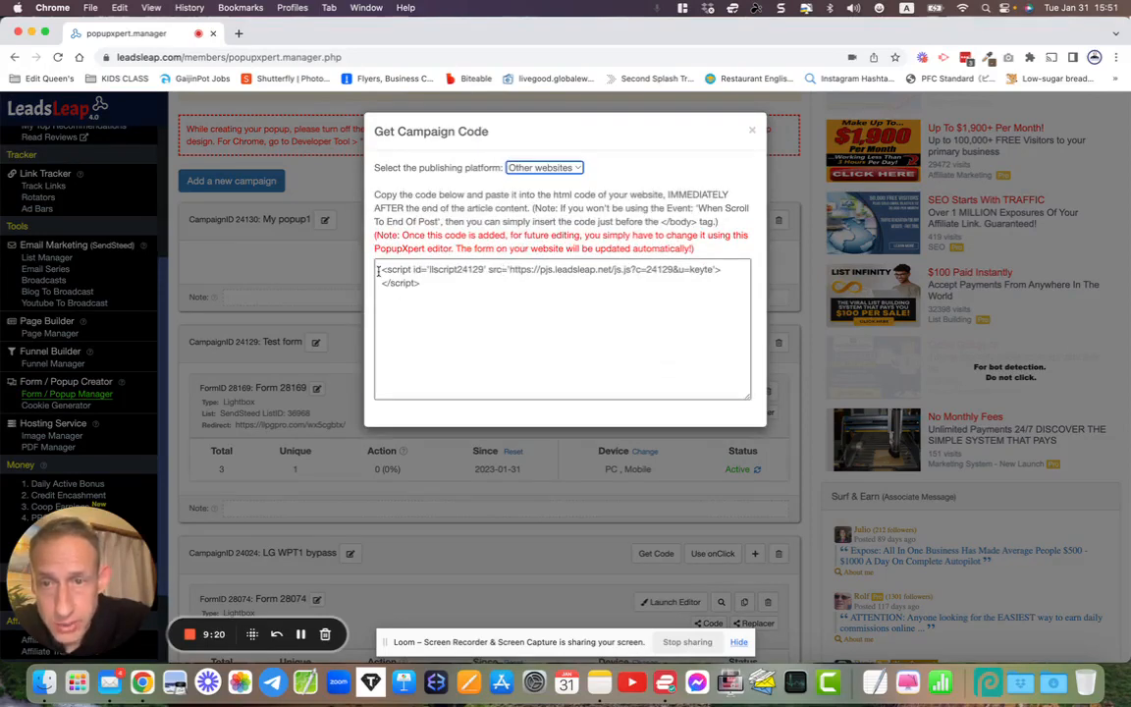
drag(378, 272, 420, 291)
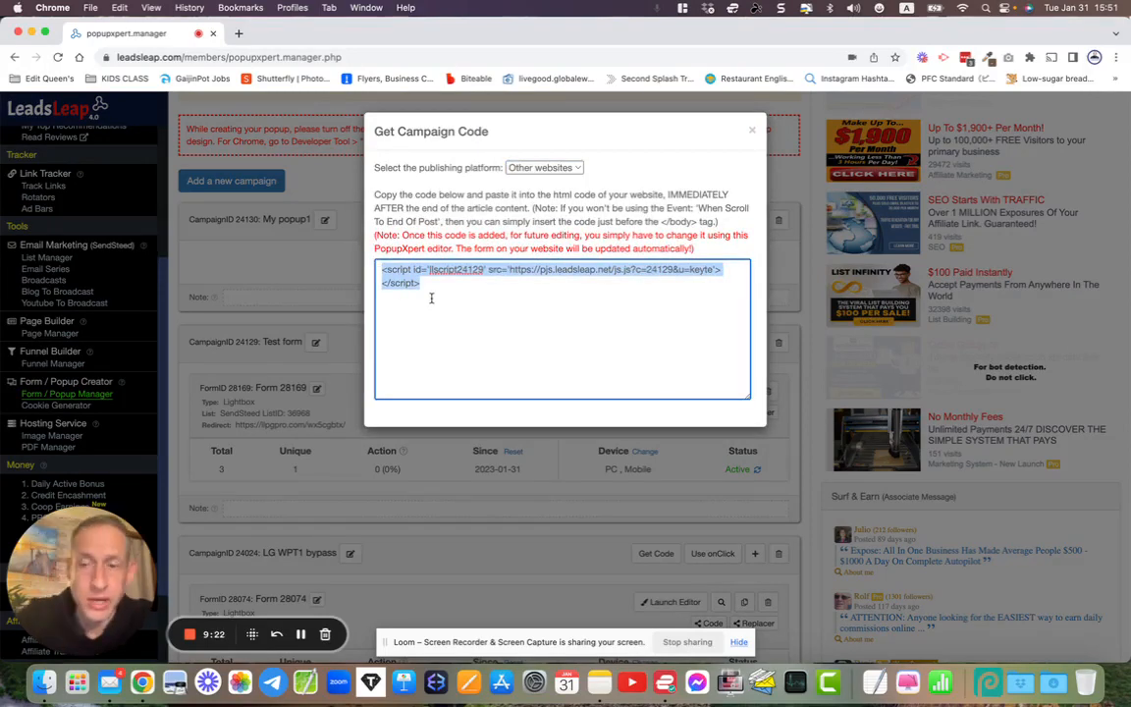
Review the Wordpress publishing instructions for the "Test form" campaign and close the campaign code dialog.
click(525, 168)
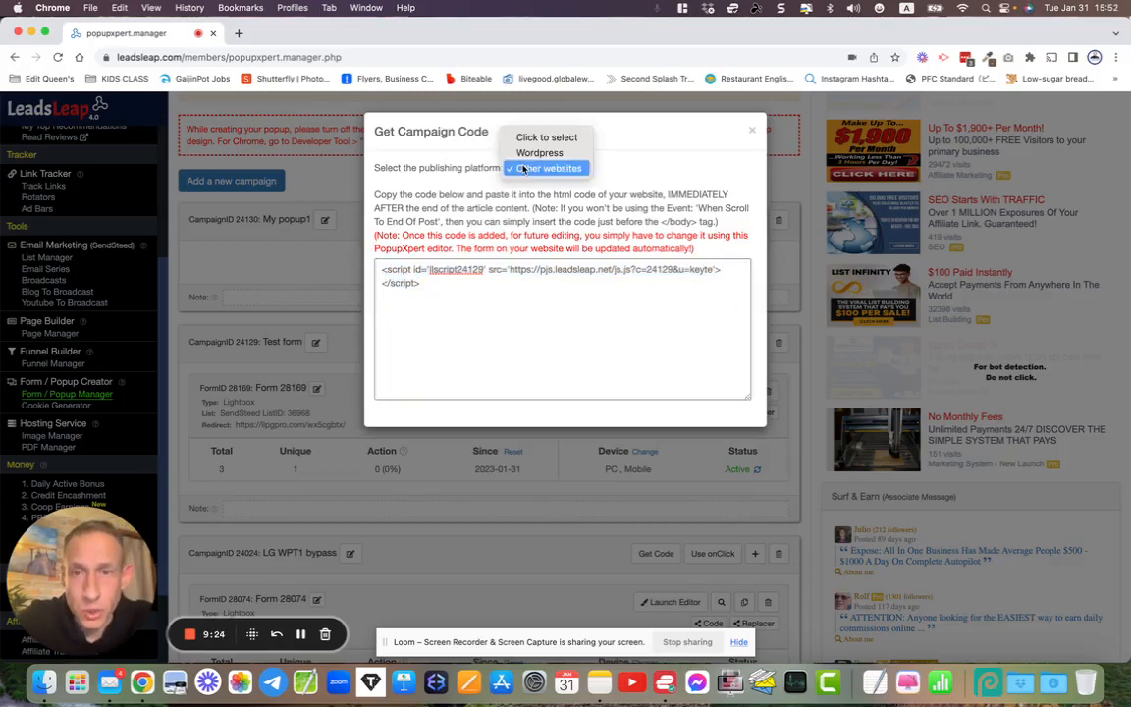
click(530, 152)
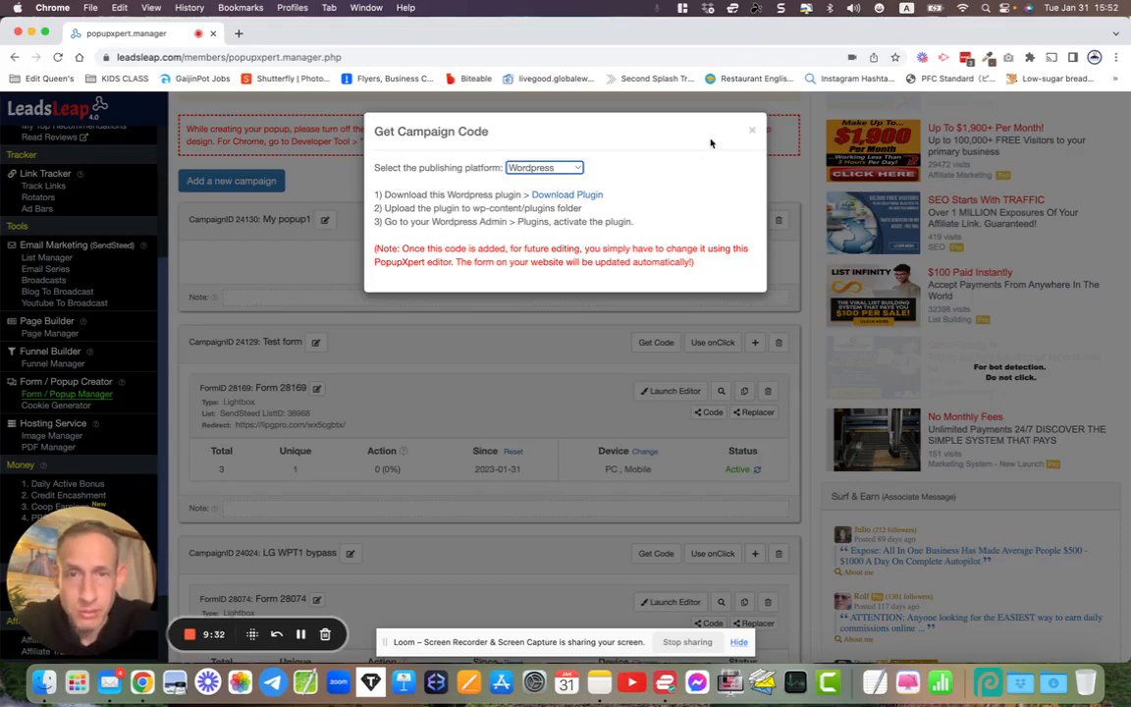
click(752, 131)
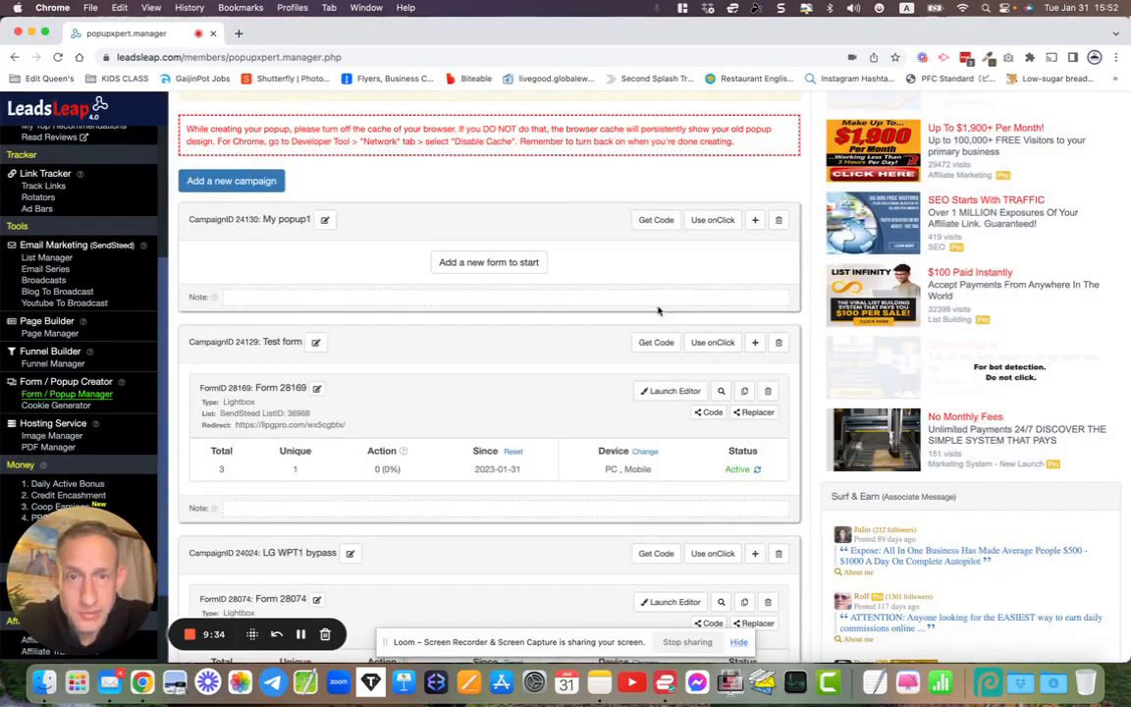
scroll(638, 373, down, 3)
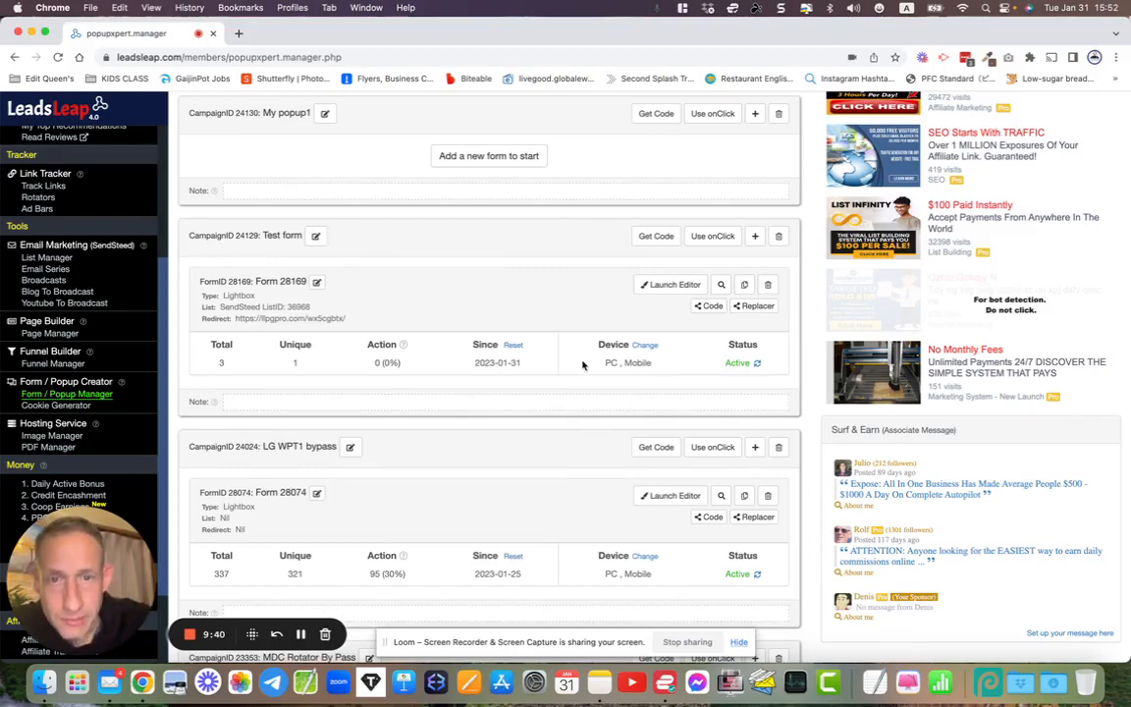
scroll(582, 365, down, 1)
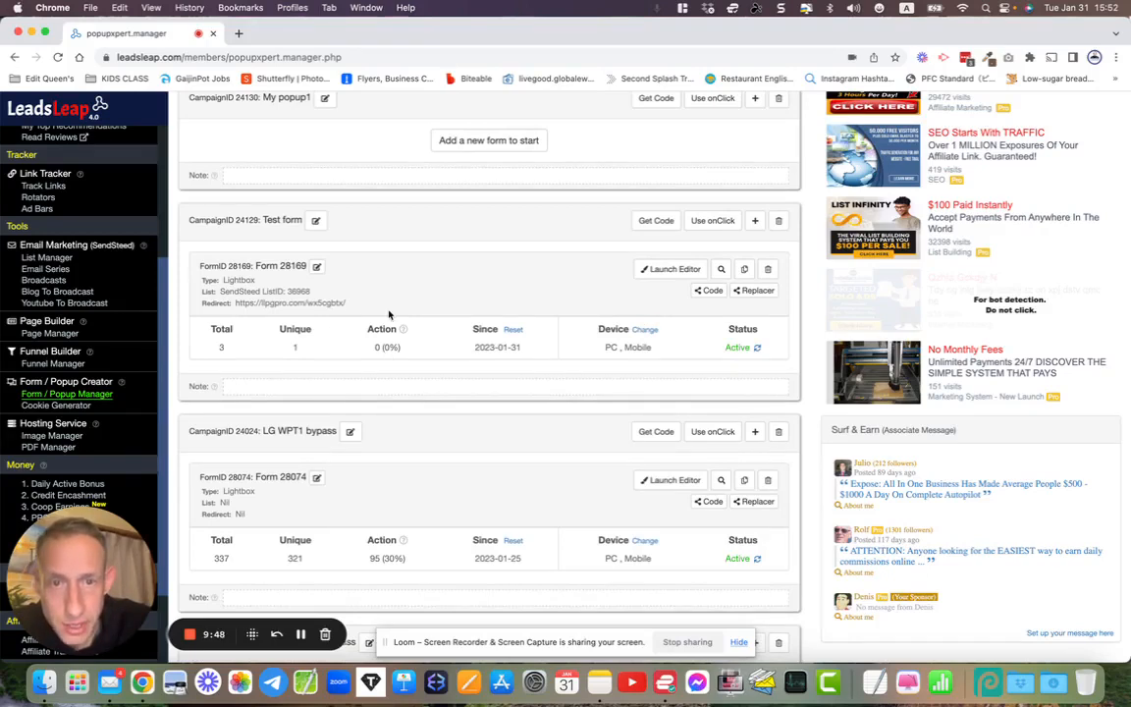
View the onClick trigger instructions for the "Test form" campaign, select the example button code and close the instructions.
click(713, 220)
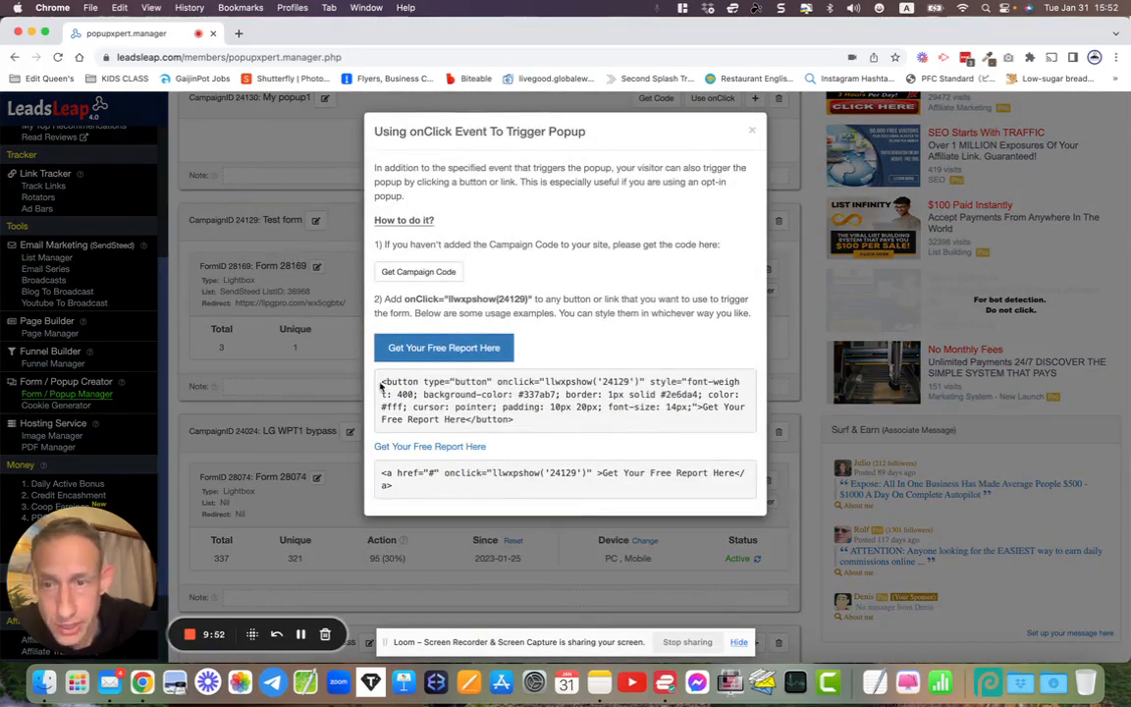
drag(382, 383, 530, 420)
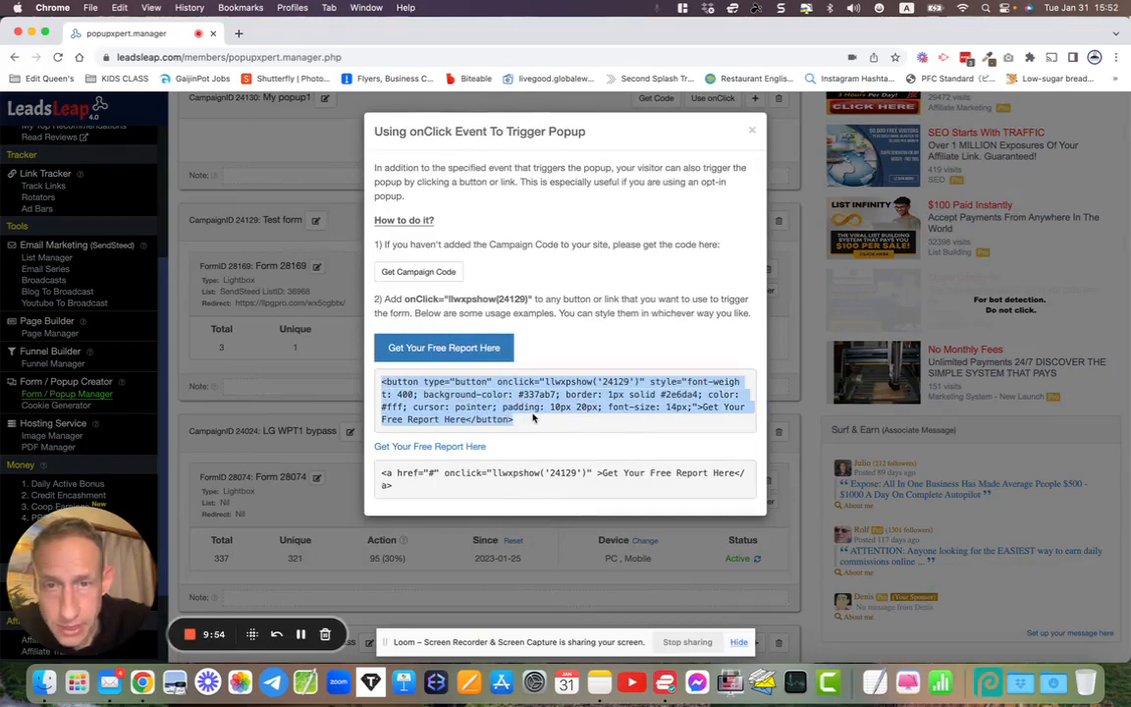
click(752, 131)
Browse the list of questions in the Form / Popup Manager tutorial and close the tutorial.
scroll(694, 214, up, 3)
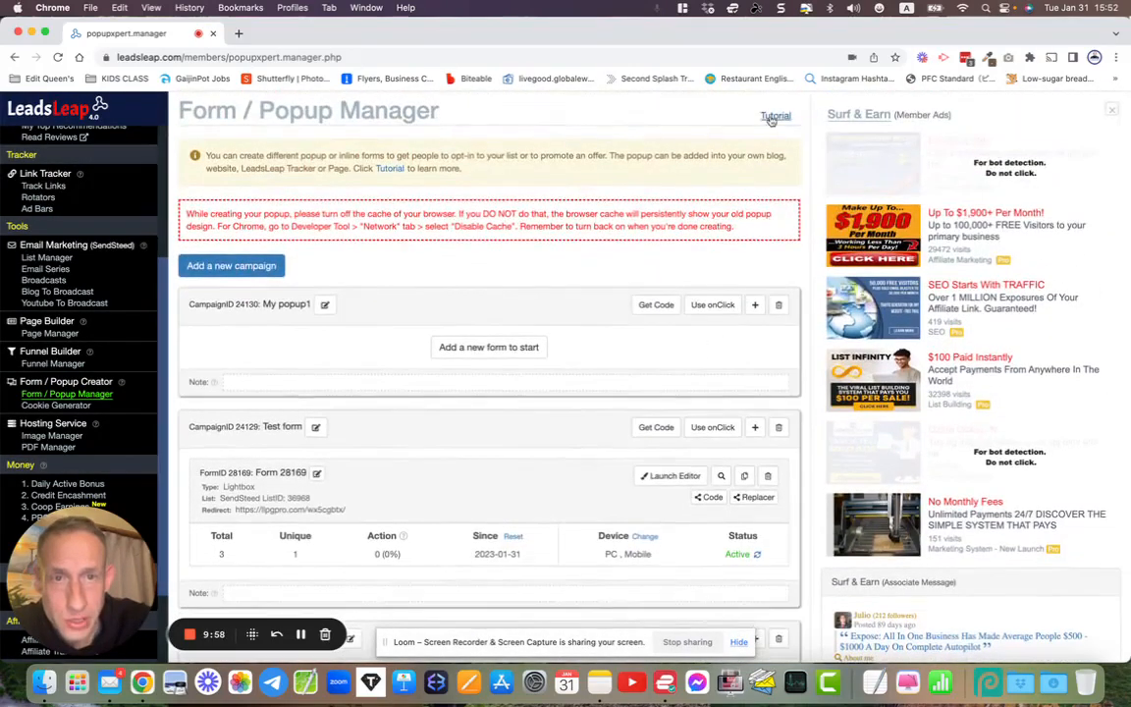
click(773, 115)
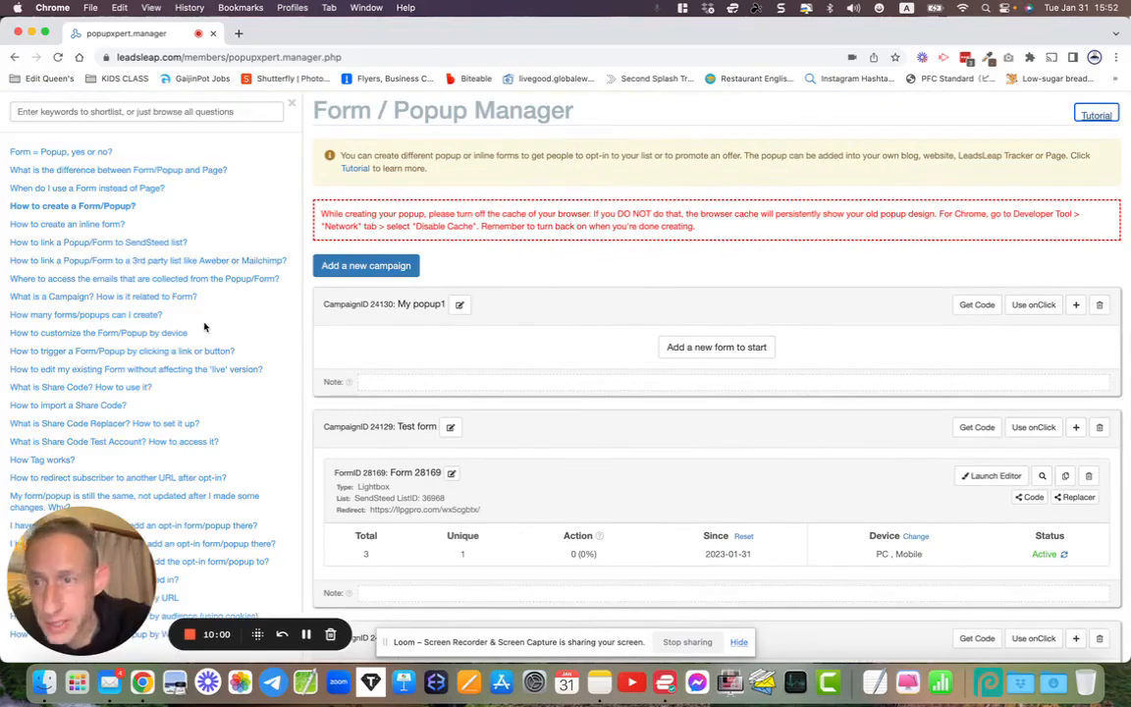
scroll(160, 355, down, 1)
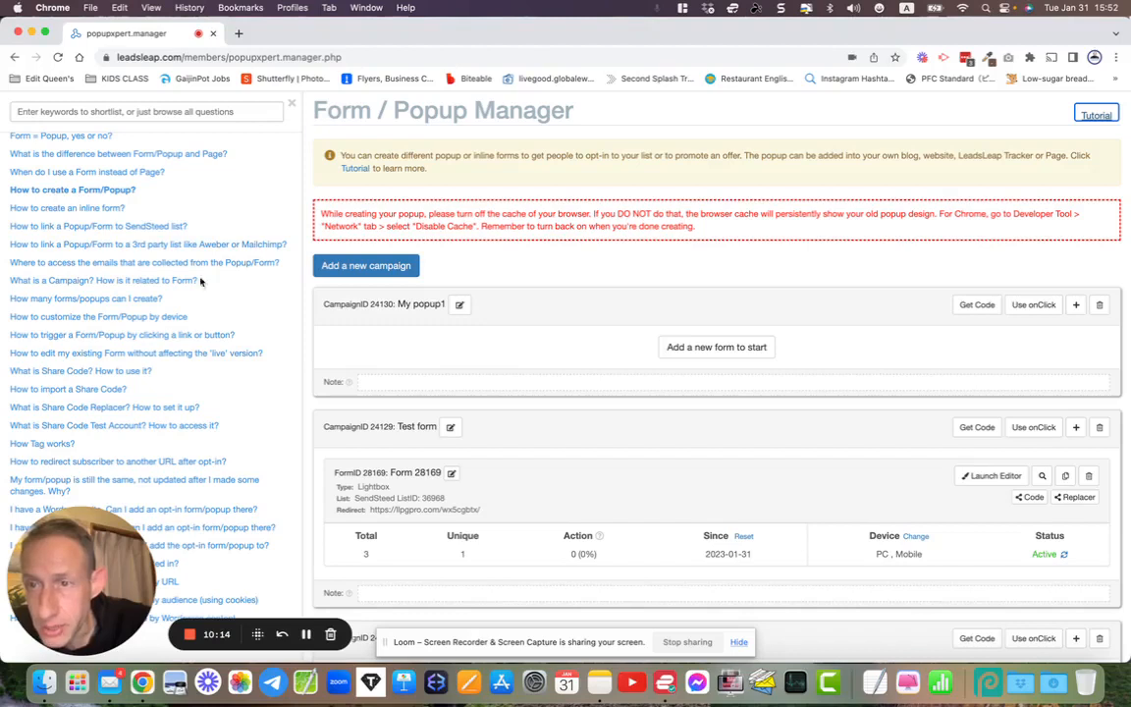
scroll(113, 378, down, 1)
scroll(113, 378, down, 5)
scroll(114, 373, up, 6)
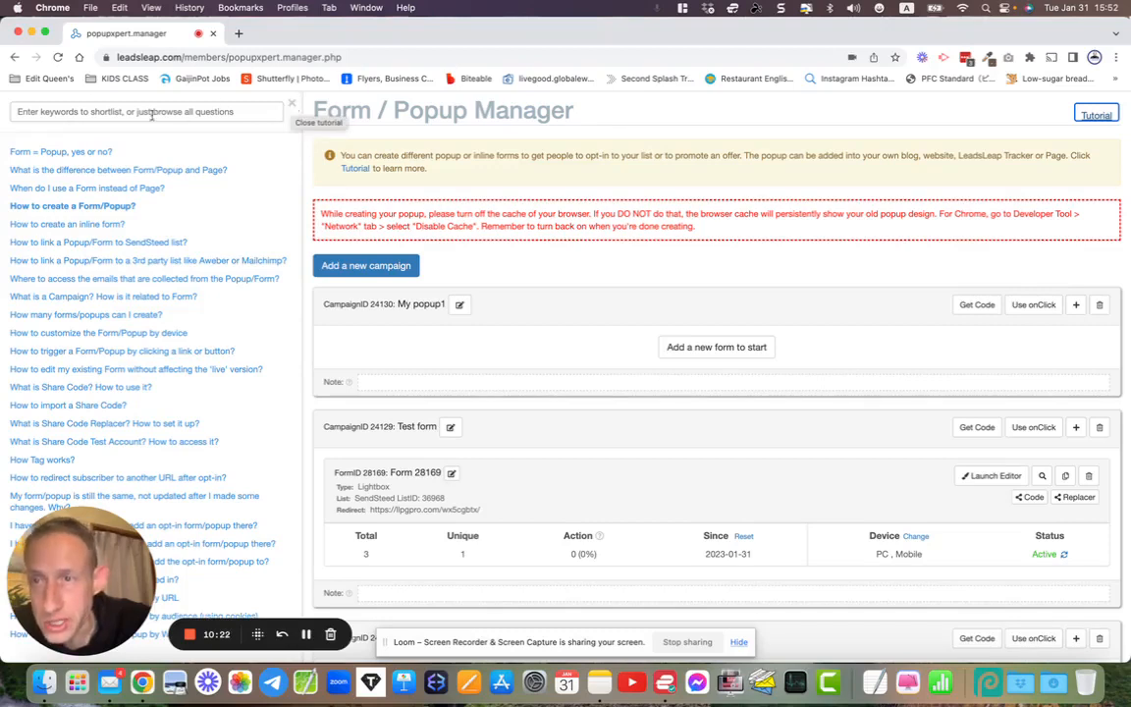
click(290, 102)
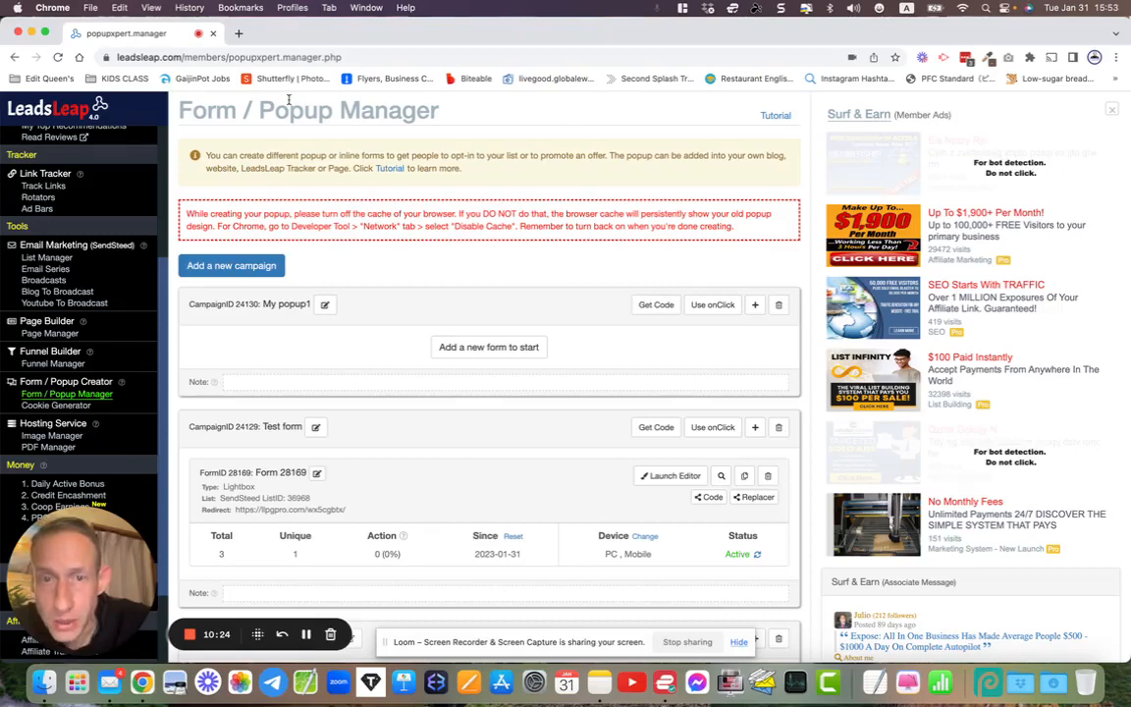